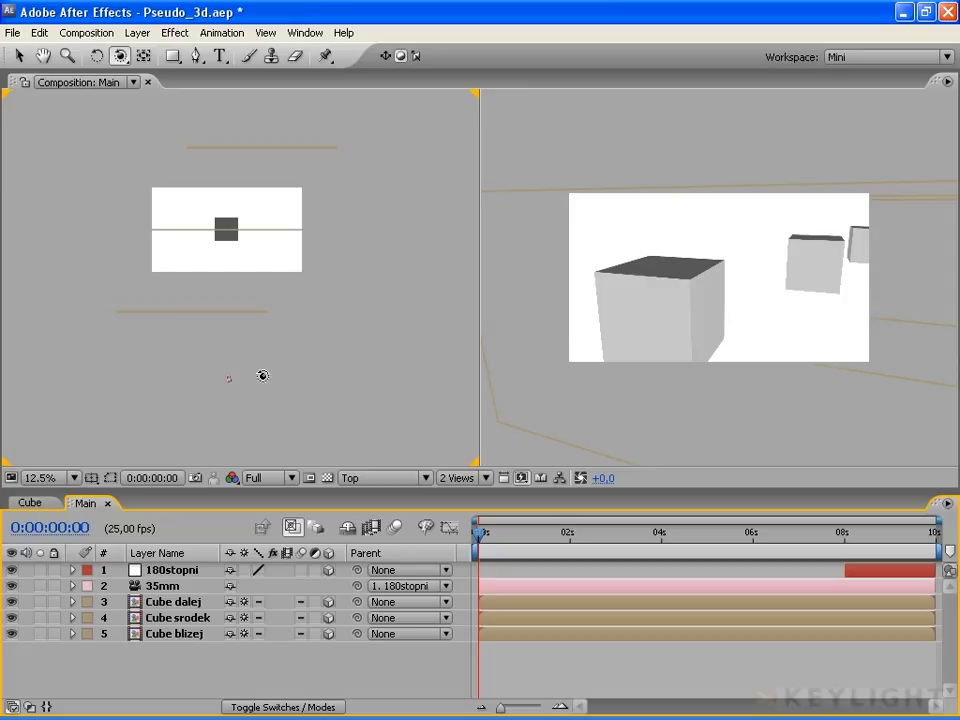
Switch the camera tool to Track XY, cycle to Track Z with C, then back to Track XY
click(124, 63)
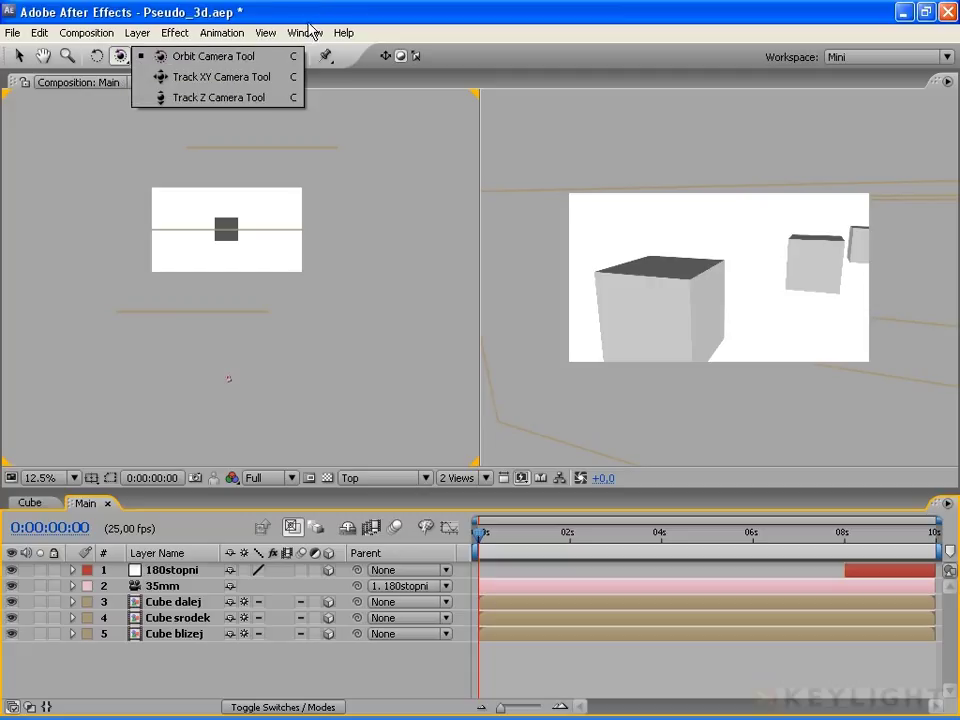
click(225, 77)
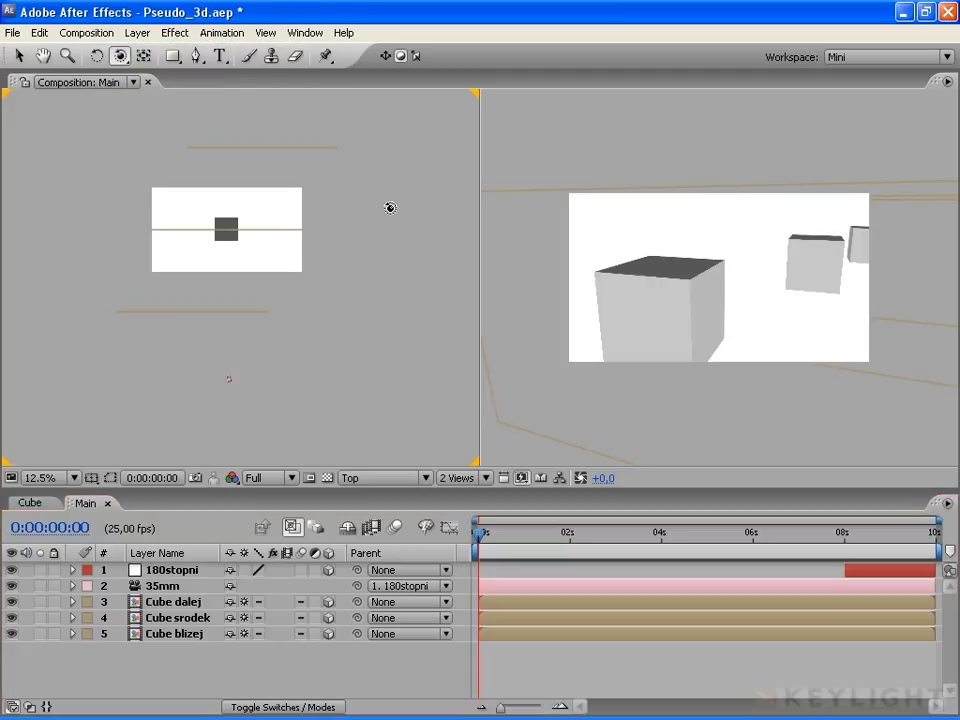
key(c)
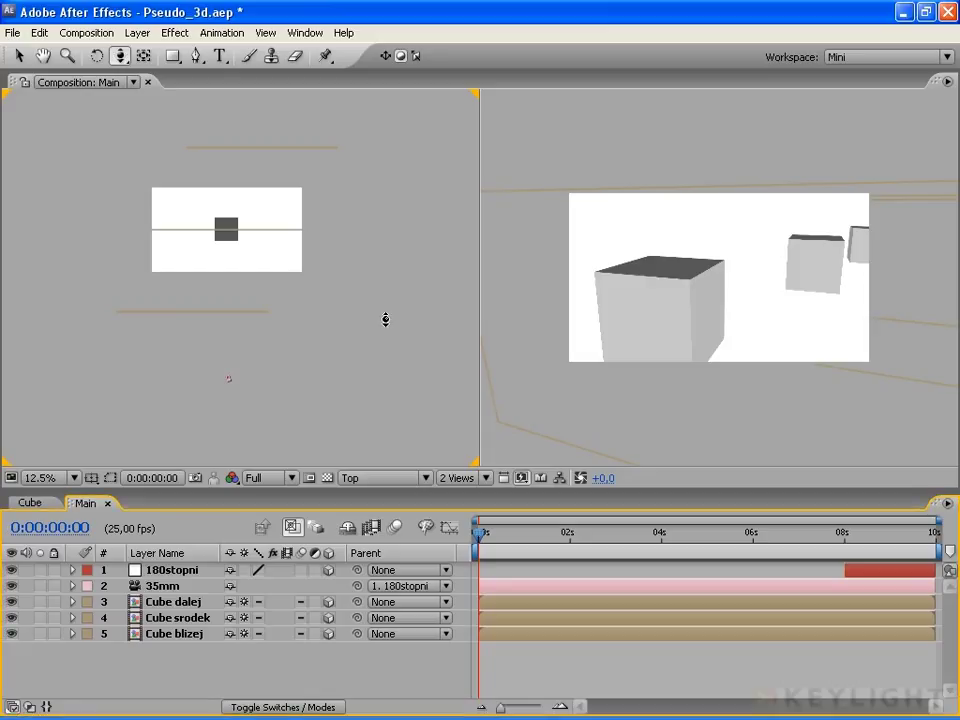
key(c)
key(c)
Hide the 180stopni and 35mm layers, then create a 50mm-preset camera layer named 50mm_jazda
drag(11, 570, 11, 586)
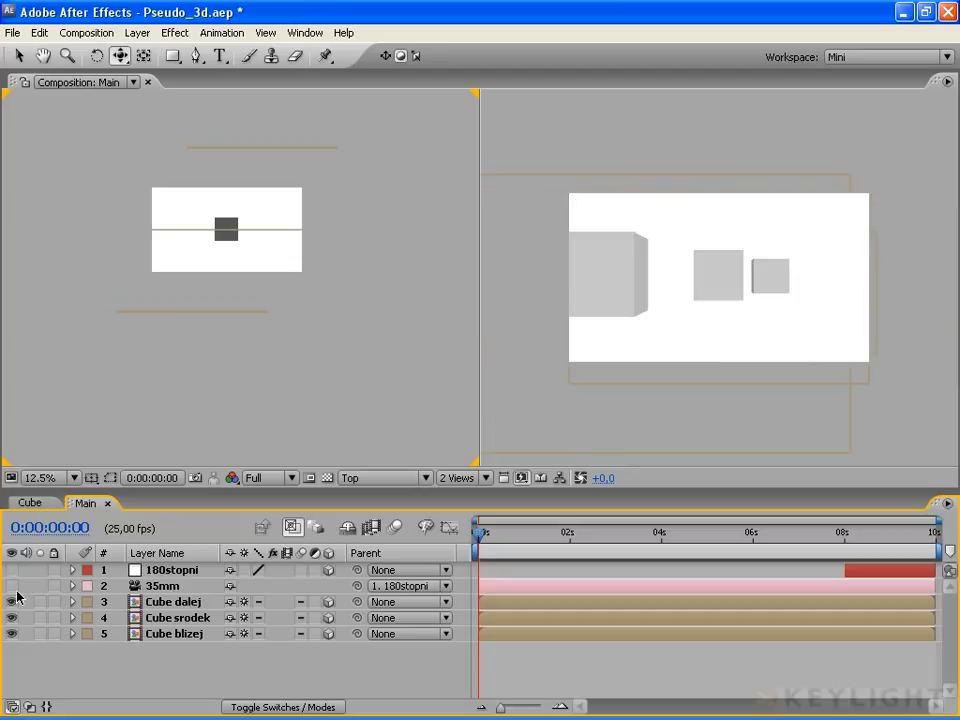
right_click(157, 655)
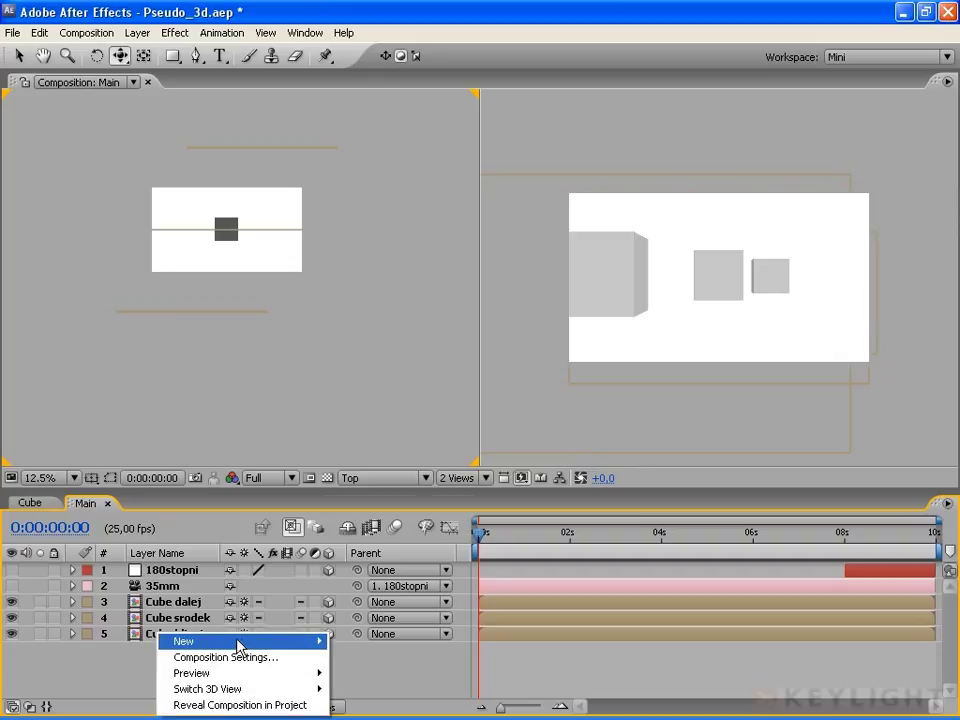
mouse_move(238, 645)
click(414, 578)
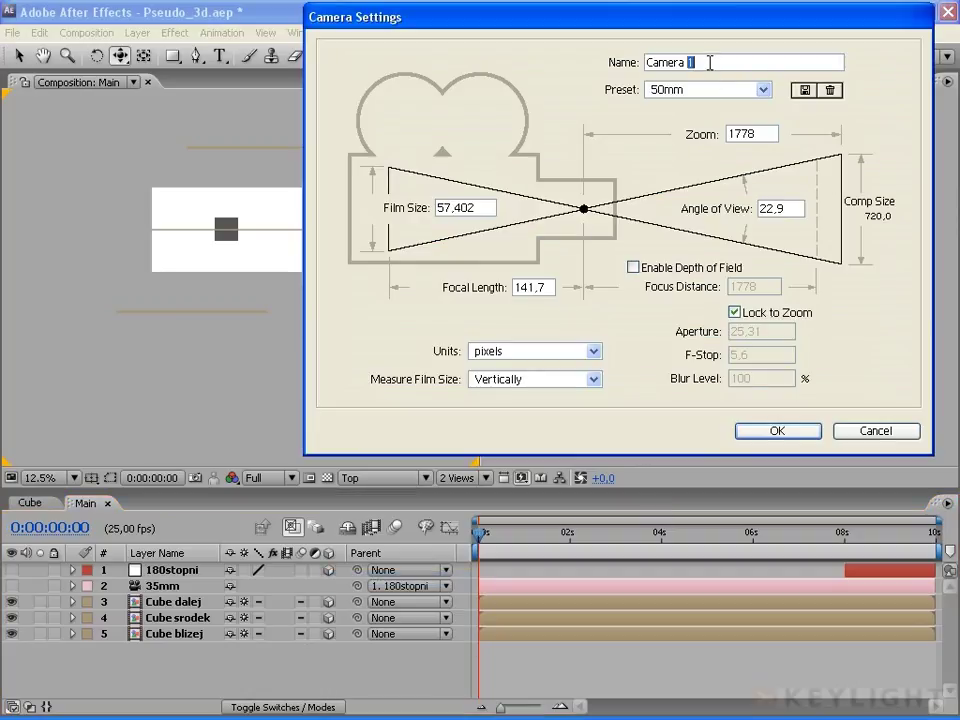
text(50m)
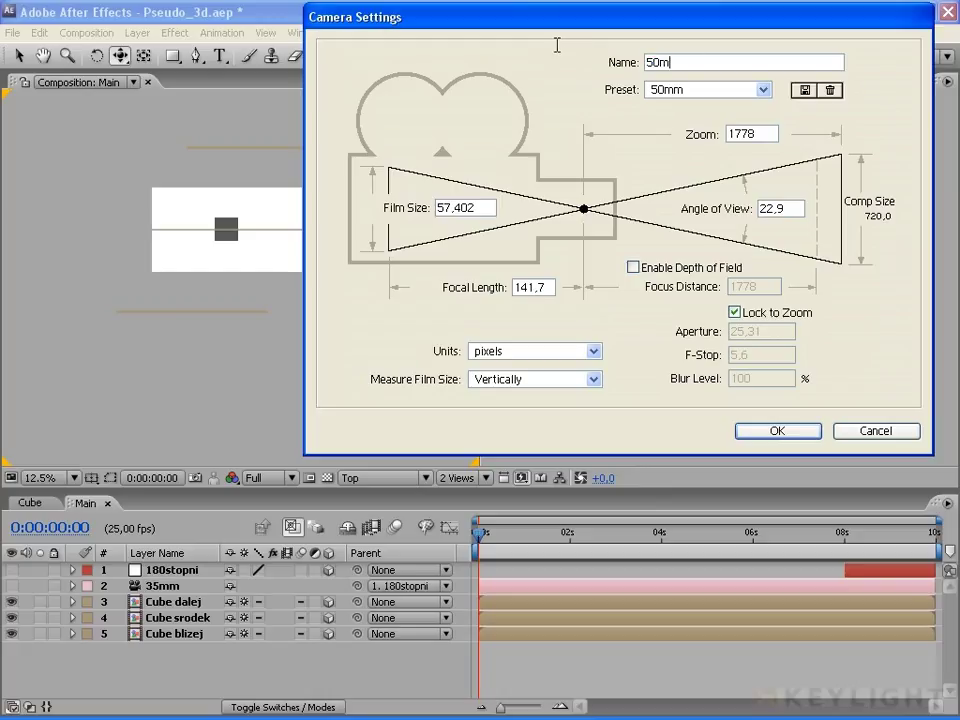
text(m_)
text(jazda)
click(776, 431)
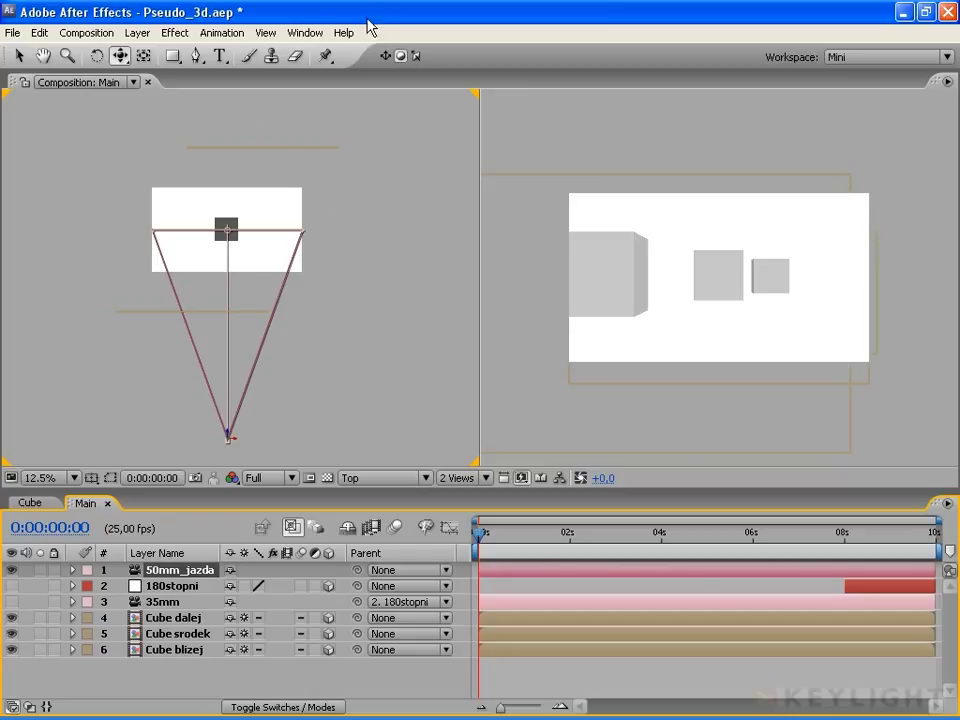
Zoom the Top view to 25% and pan it so the camera is in view
key(h)
drag(251, 326, 266, 281)
key(c)
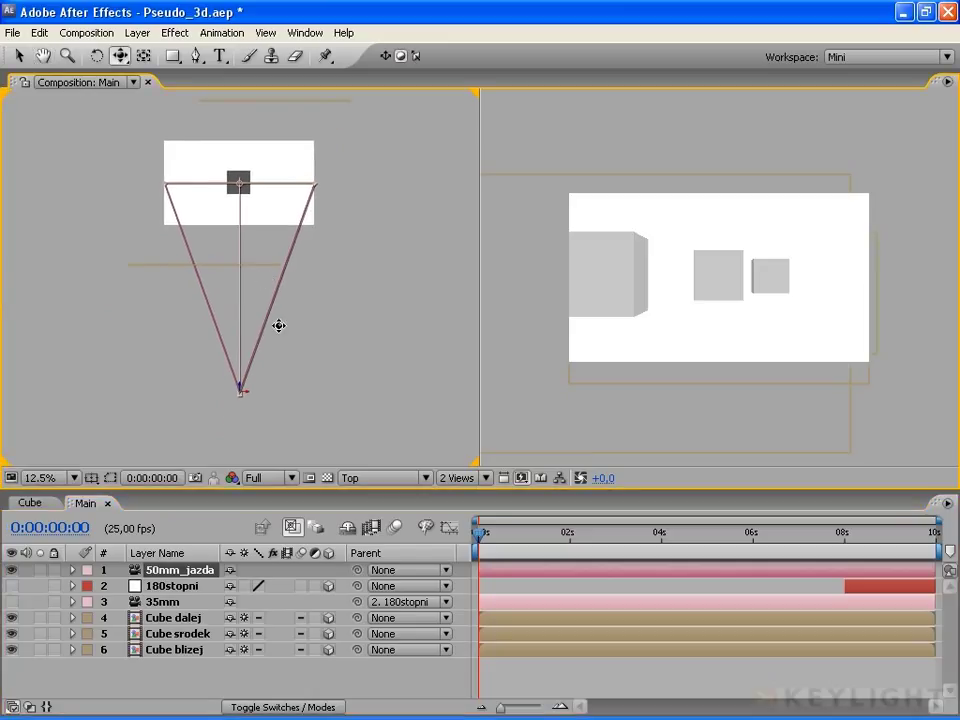
key(period)
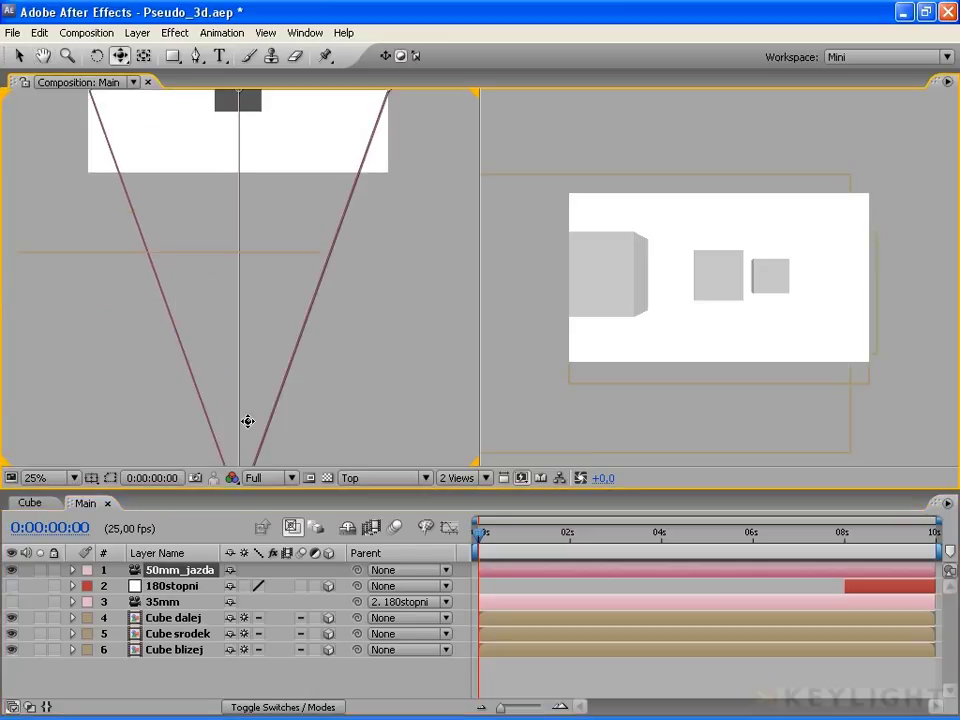
key(h)
mouse_move(312, 398)
mouse_down()
mouse_move(273, 287)
mouse_move(274, 261)
mouse_up()
key(v)
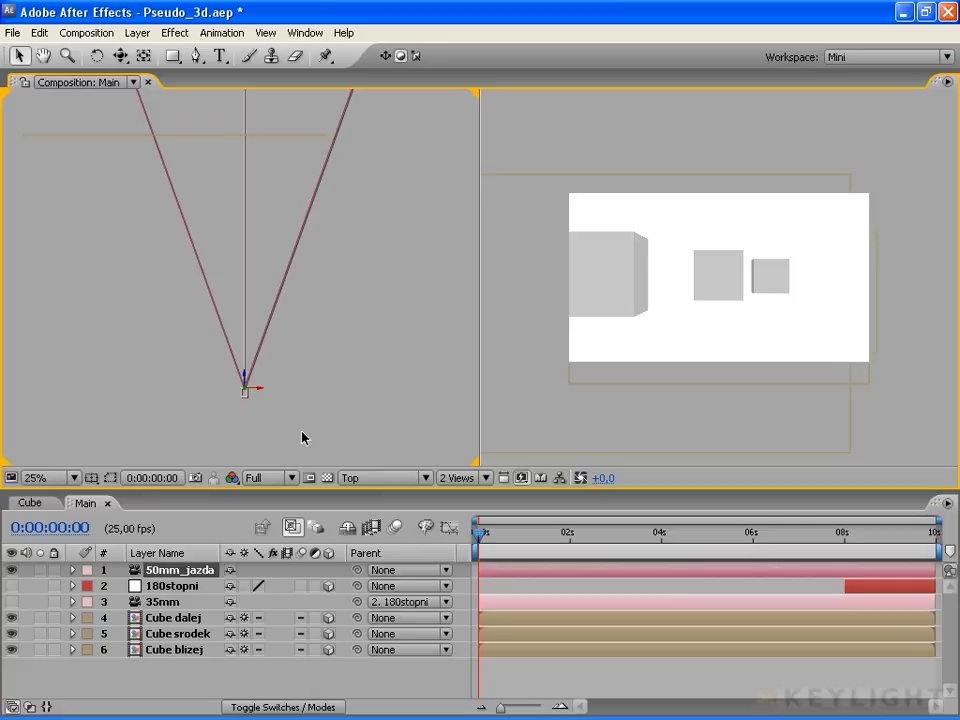
Slide the 50mm_jazda camera along X and Z, ending shifted right along X
scroll(262, 424, up, 1)
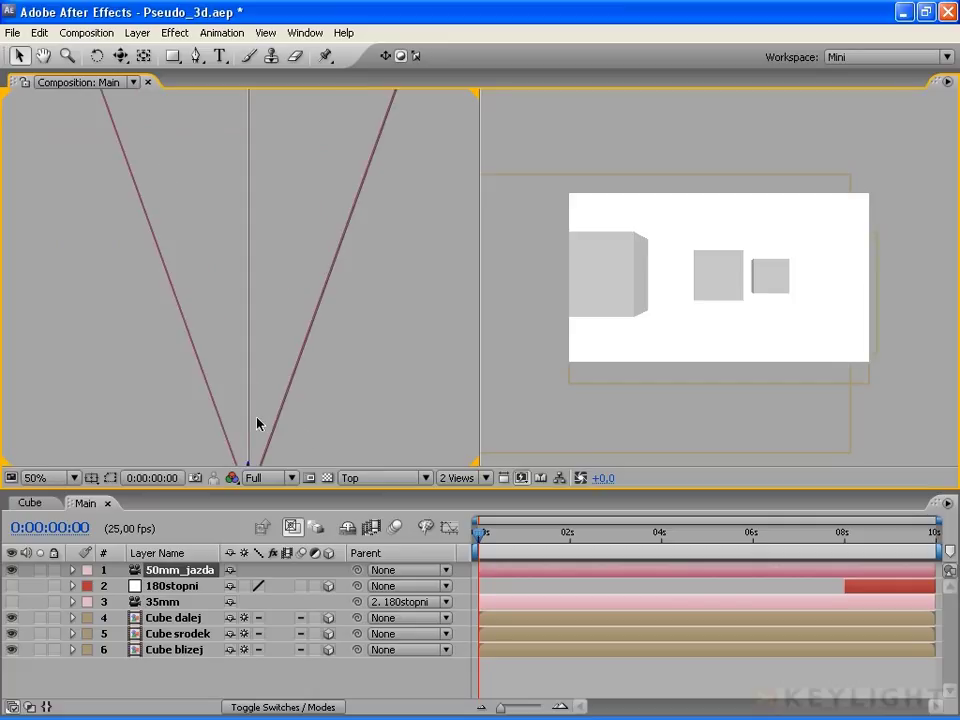
scroll(270, 235, down, 3)
drag(273, 294, 272, 312)
drag(244, 265, 262, 273)
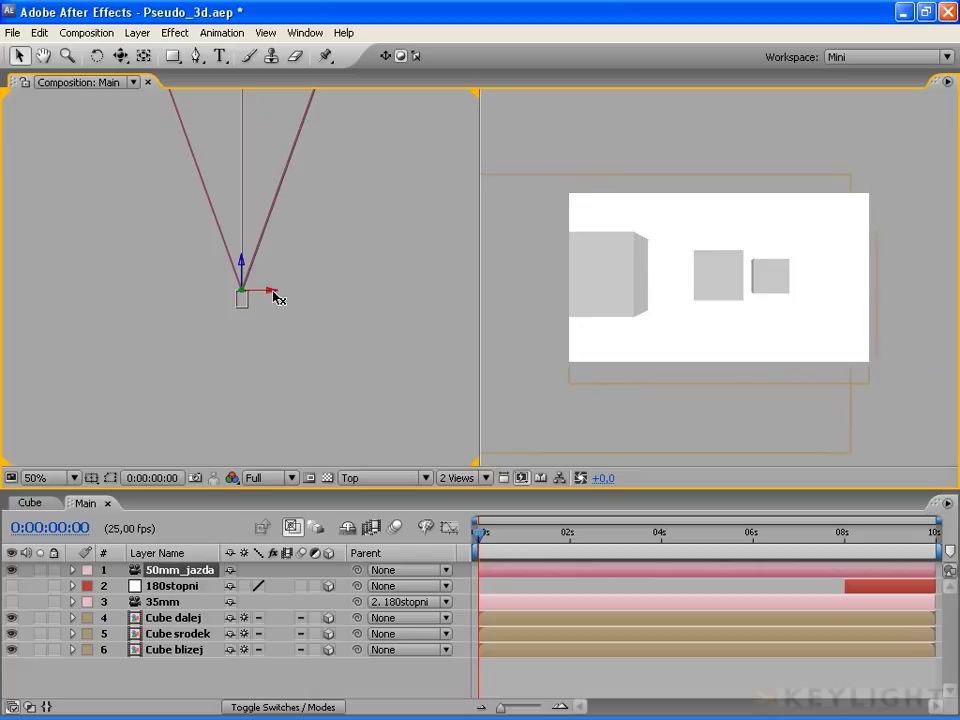
mouse_move(282, 295)
mouse_down()
mouse_move(552, 298)
mouse_move(154, 289)
mouse_move(300, 289)
mouse_up()
Drag the camera's point of interest in the Top view so the cubes sit low in its shot
key(period)
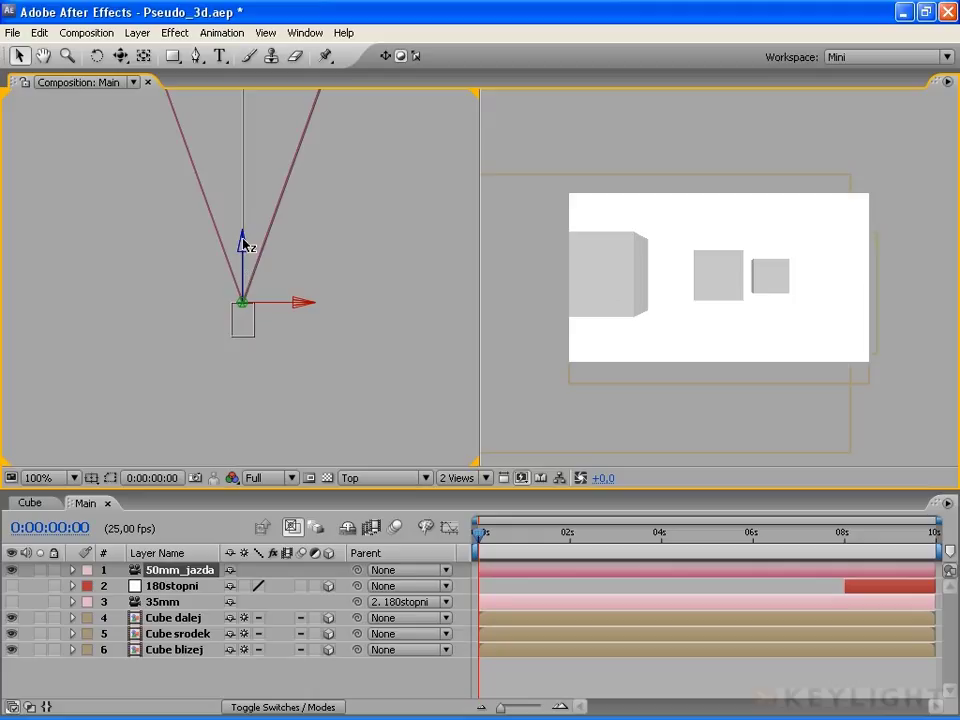
key(comma)
key(comma)
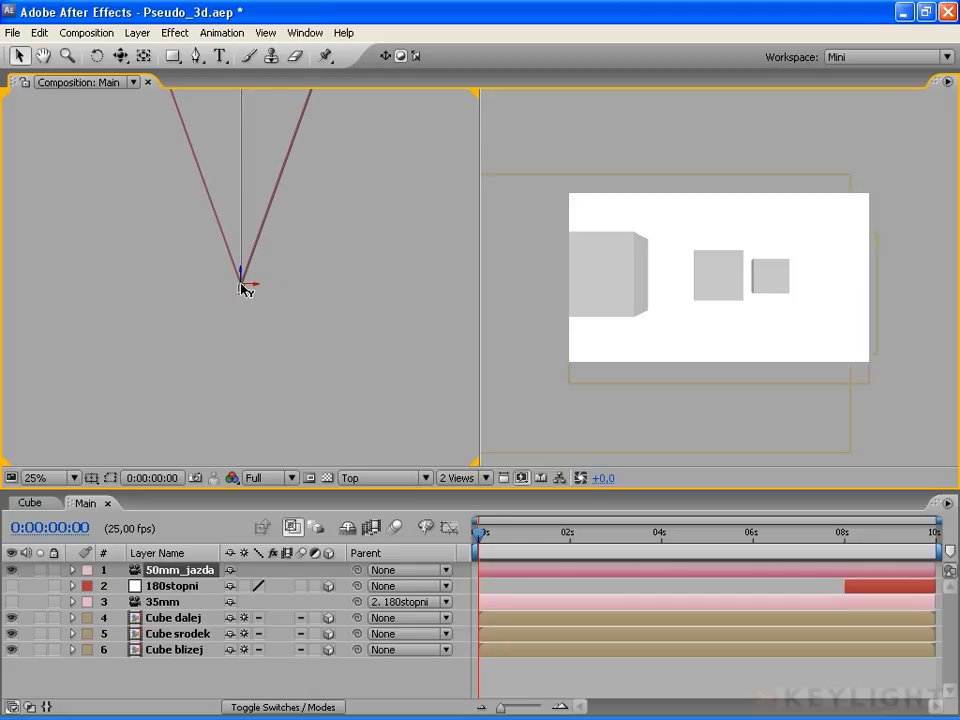
mouse_move(245, 290)
mouse_down()
mouse_move(262, 268)
mouse_move(268, 216)
mouse_move(268, 403)
mouse_move(268, 243)
mouse_up()
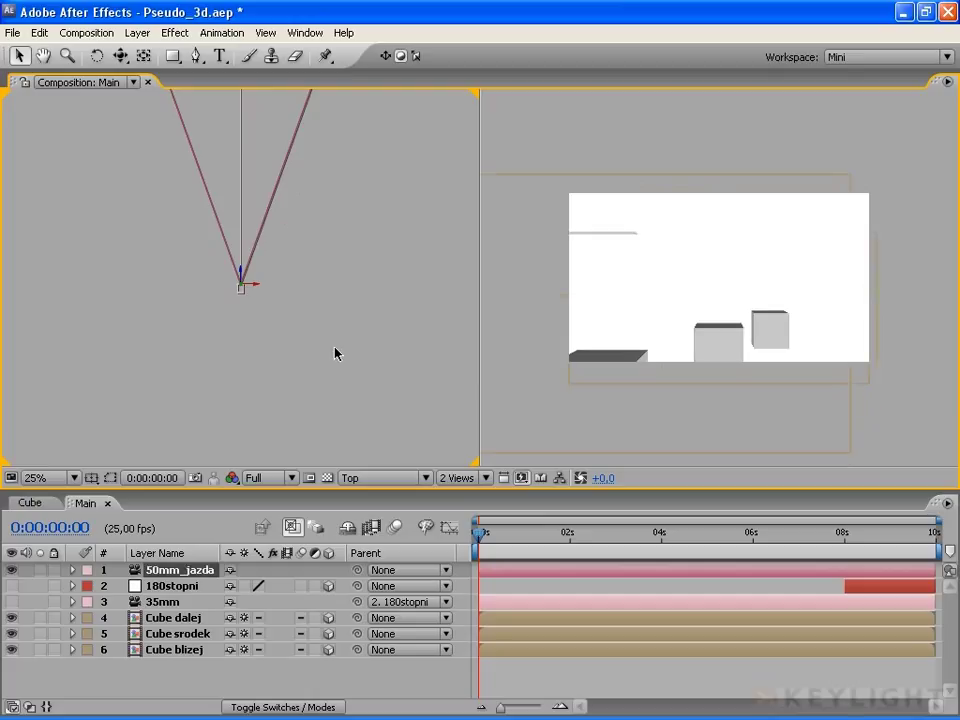
Set the left viewer to the Right view, frame the camera at 25%, and test raising it
click(371, 481)
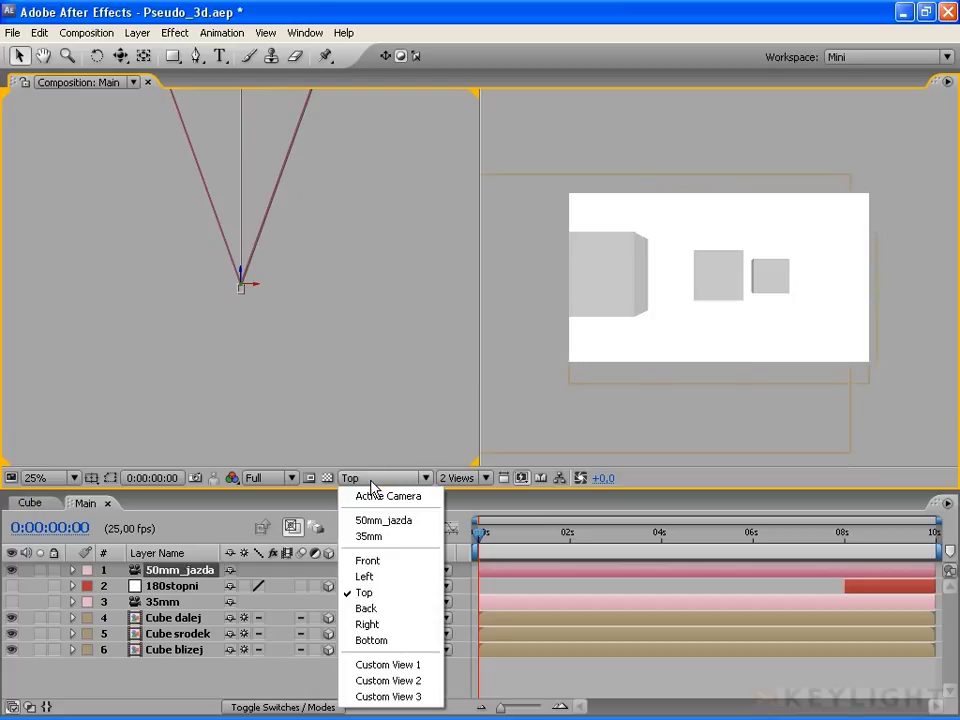
click(397, 628)
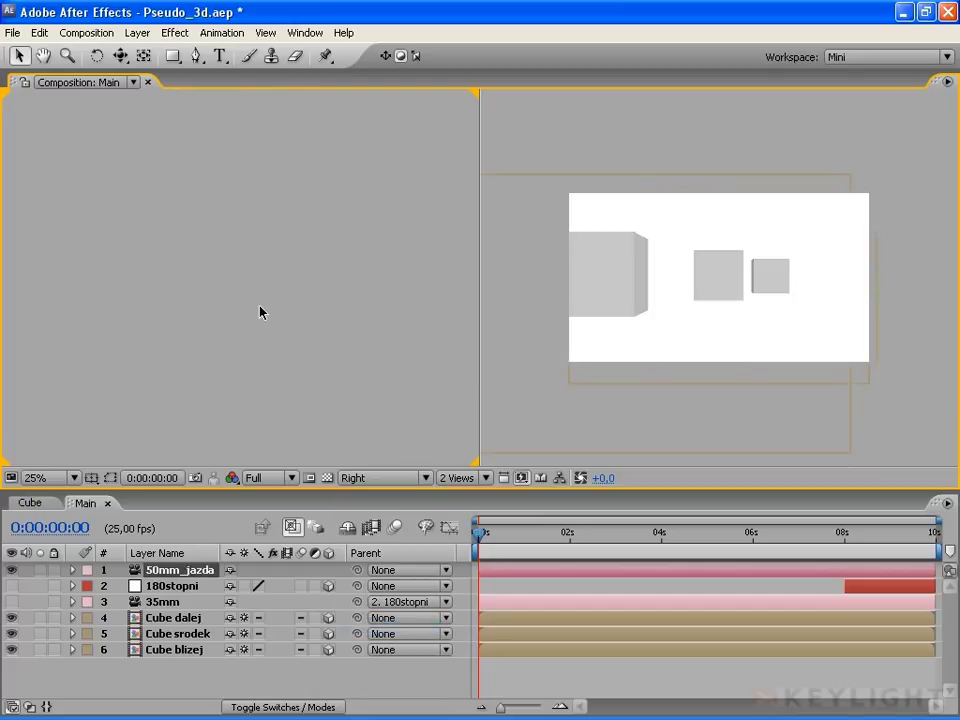
key(comma)
key(h)
drag(257, 156, 347, 377)
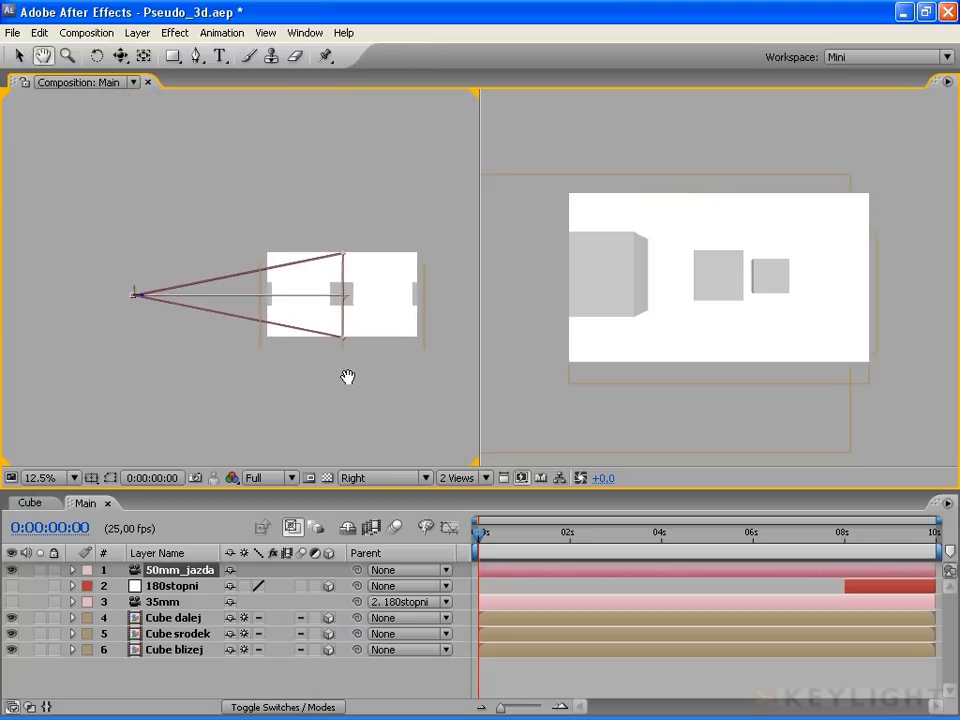
key(period)
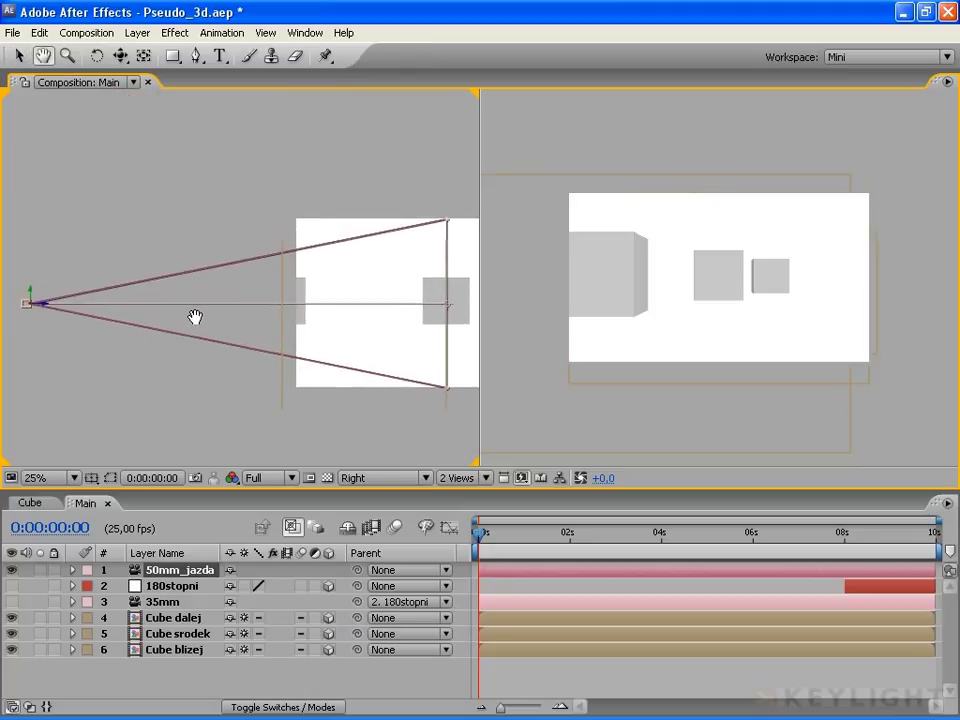
drag(195, 317, 198, 317)
key(v)
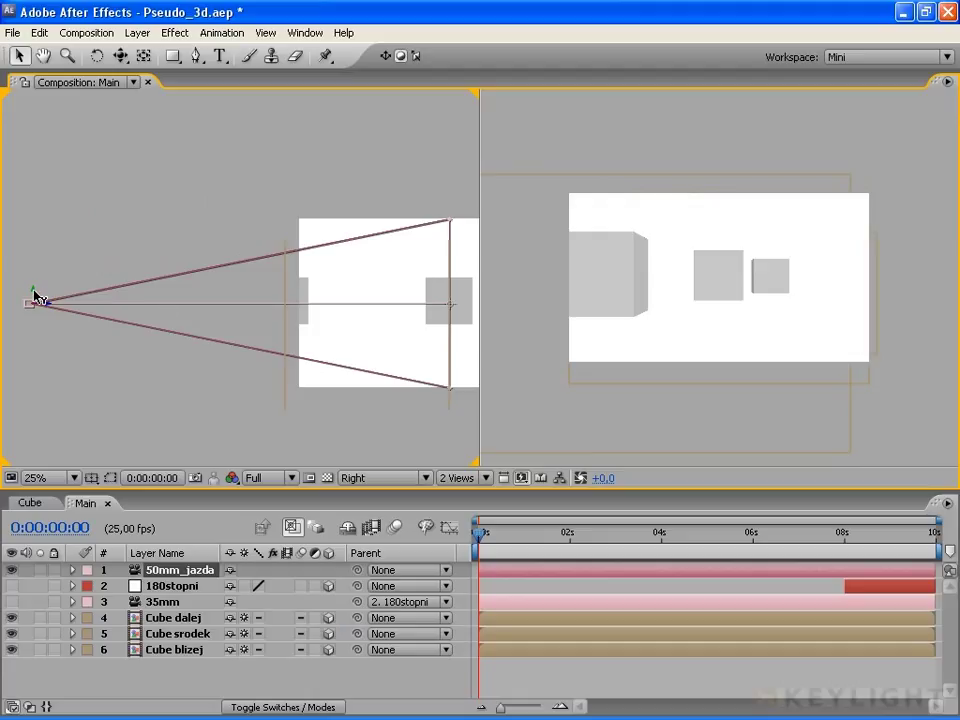
mouse_move(35, 297)
mouse_down()
mouse_move(36, 234)
mouse_move(71, 202)
mouse_move(70, 297)
mouse_up()
Raise the 50mm_jazda camera to Position Y -232 after undoing two trial moves
key(p)
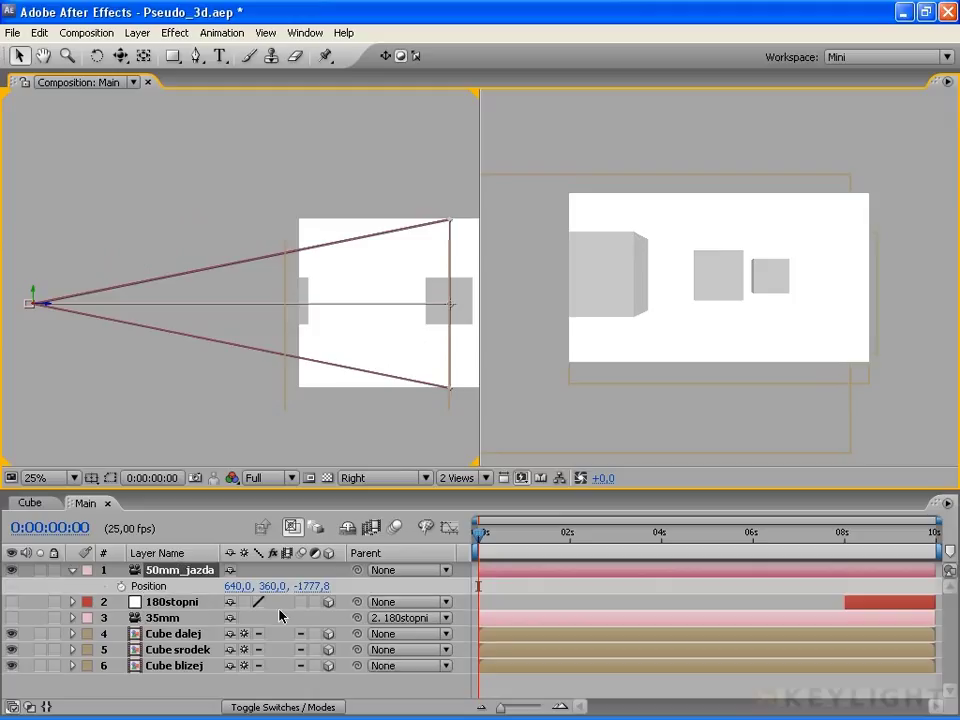
mouse_move(270, 586)
mouse_down()
mouse_move(297, 587)
mouse_move(200, 590)
mouse_move(314, 582)
mouse_up()
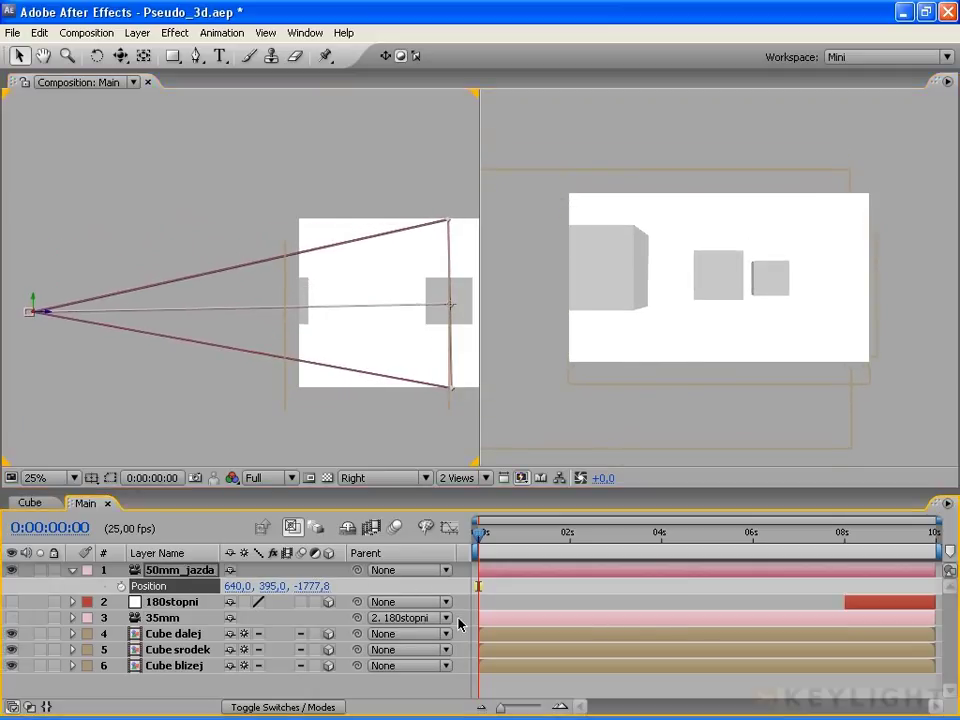
key(ctrl+z)
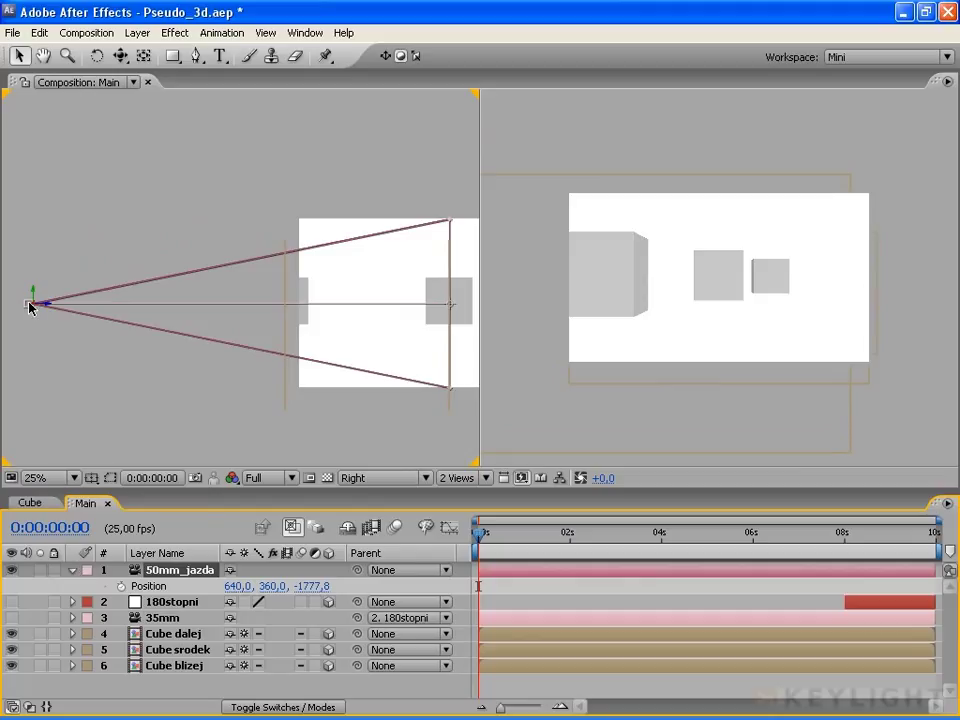
mouse_move(27, 307)
mouse_down()
mouse_move(52, 152)
mouse_move(26, 364)
mouse_move(55, 205)
mouse_move(55, 292)
mouse_move(75, 341)
mouse_up()
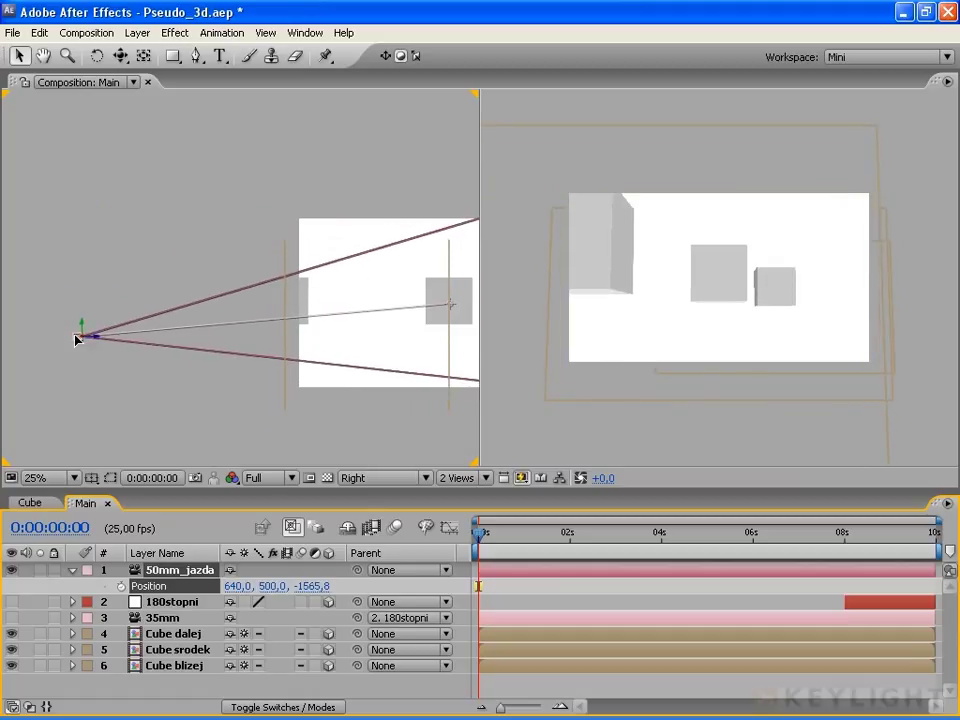
key(ctrl+z)
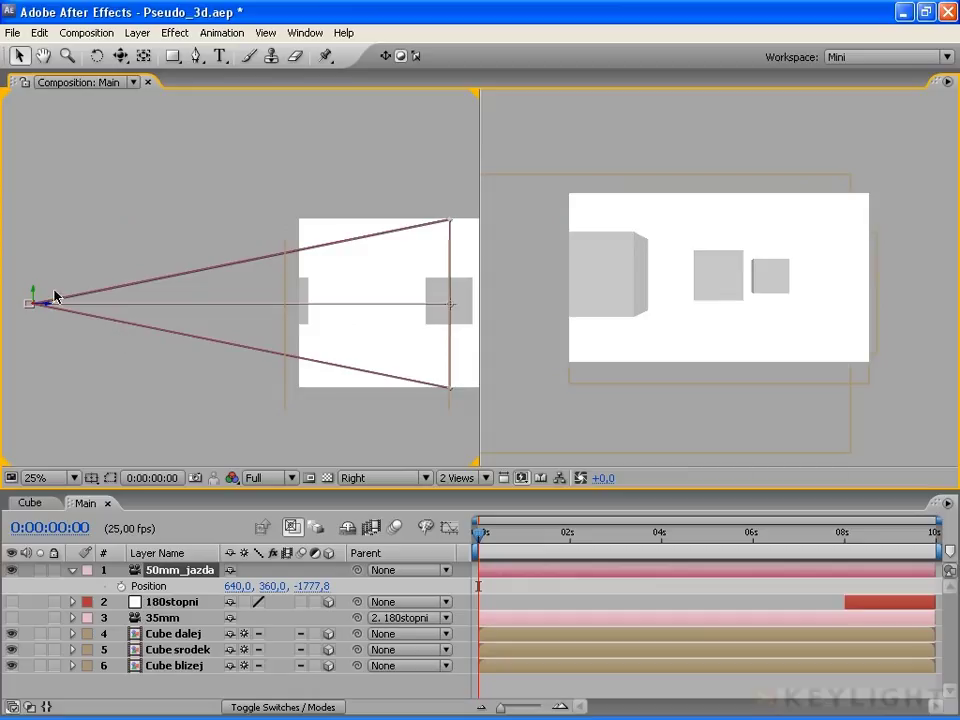
mouse_move(37, 297)
mouse_down()
mouse_move(45, 136)
mouse_move(41, 277)
mouse_move(46, 170)
mouse_move(46, 228)
mouse_move(38, 120)
mouse_move(56, 190)
mouse_move(61, 155)
mouse_up()
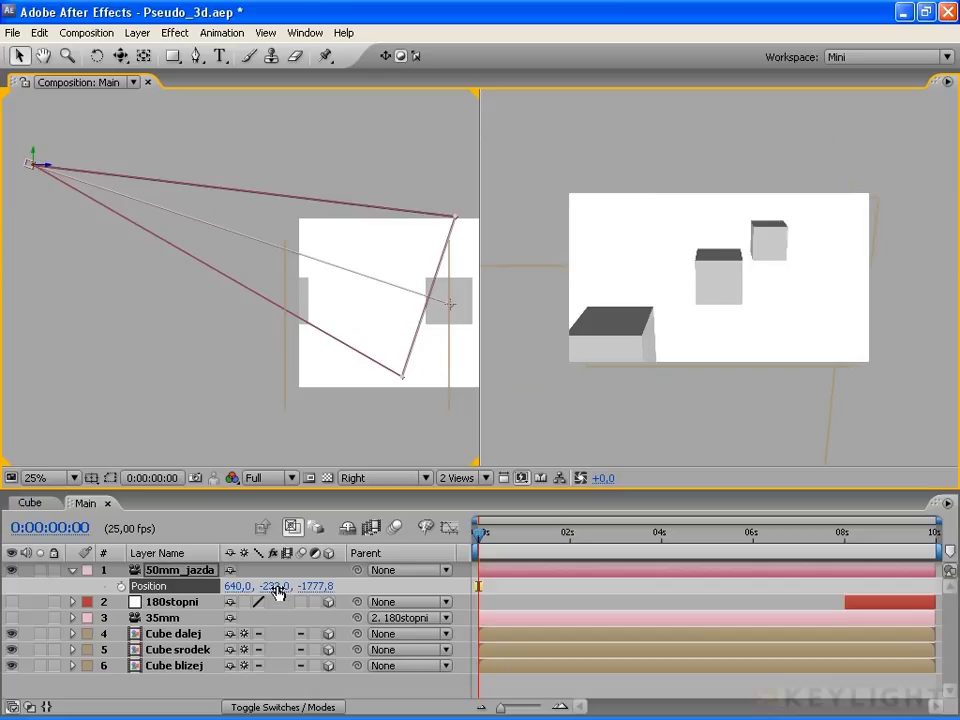
Collapse layer 1's Position property in the timeline
click(72, 572)
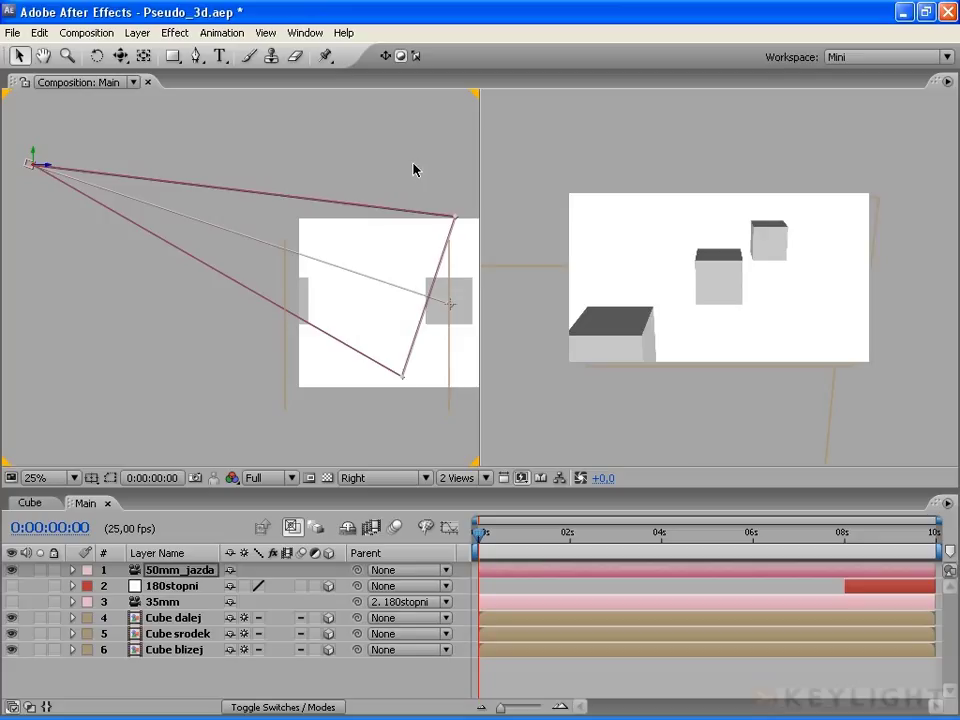
In Local Axis Mode, drag the 50mm_jazda camera higher along its Y axis
click(386, 58)
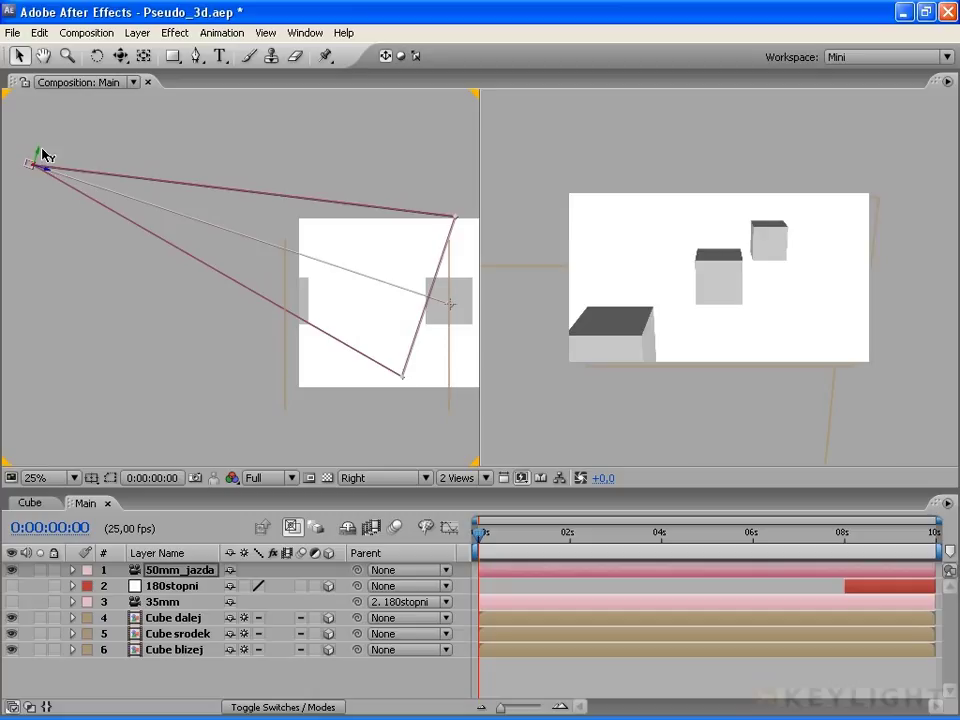
mouse_move(44, 155)
mouse_down()
mouse_move(42, 174)
mouse_move(55, 140)
mouse_move(46, 150)
mouse_up()
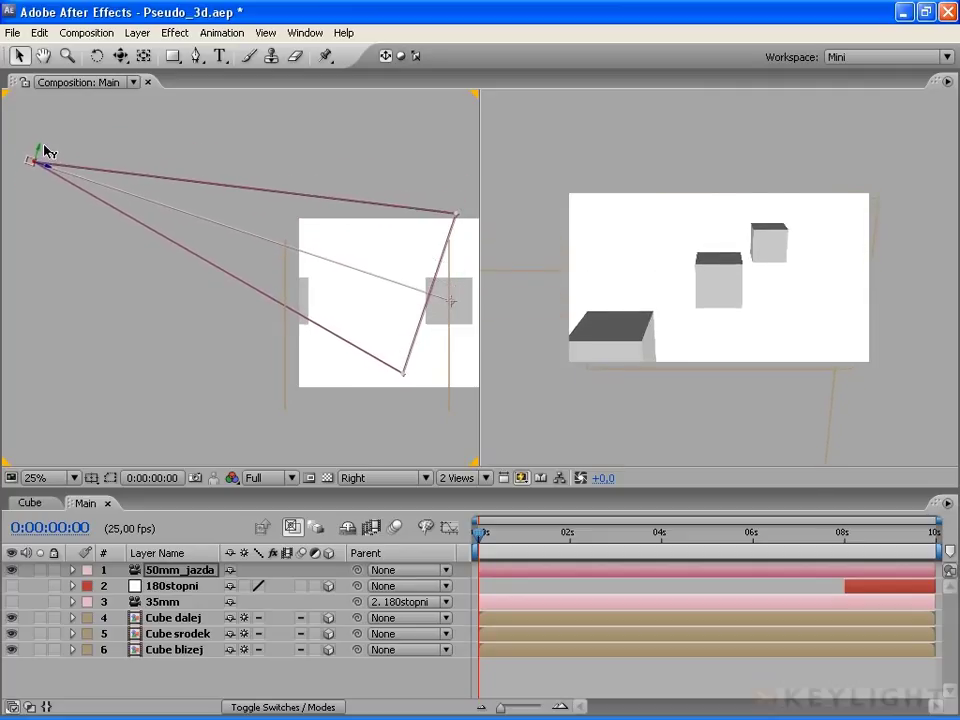
drag(46, 150, 41, 152)
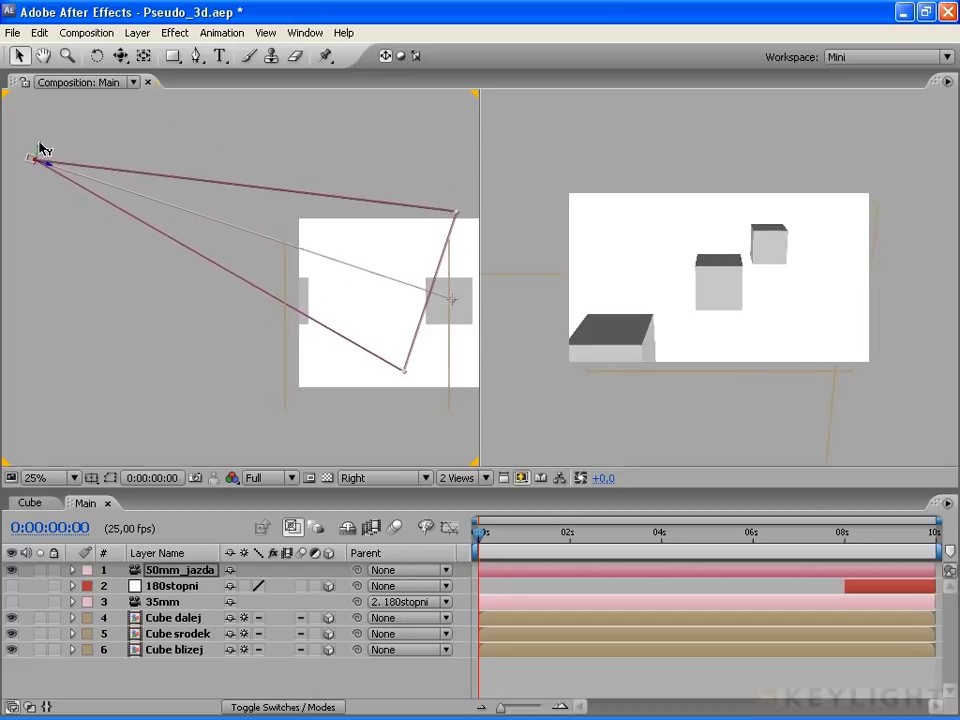
key(shift+Down)
key(shift+Down)
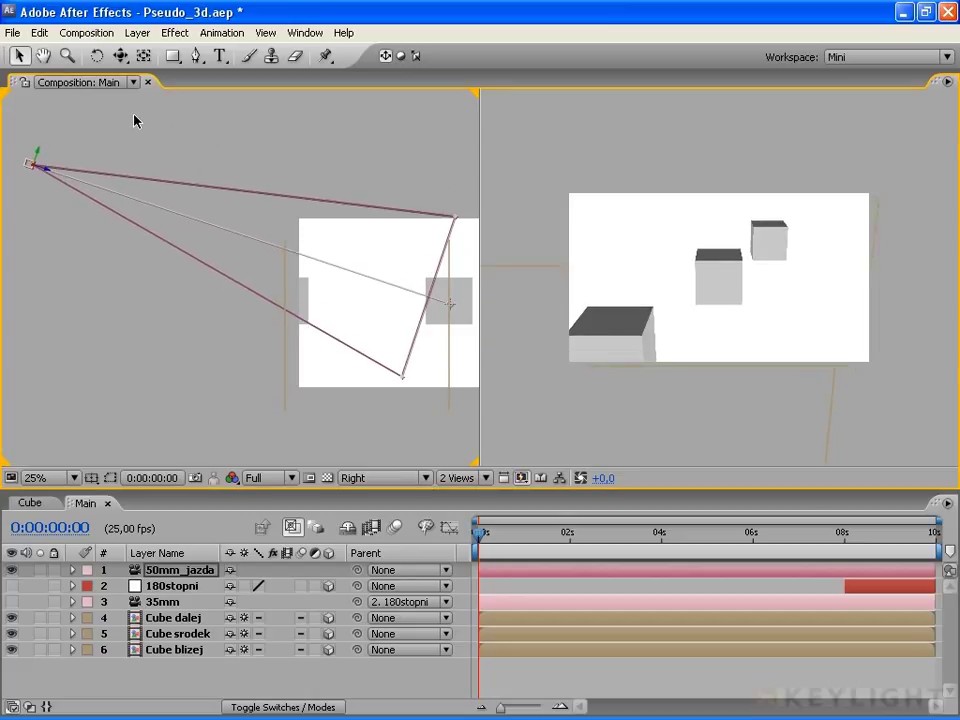
mouse_move(40, 157)
mouse_down()
mouse_move(115, 92)
mouse_move(205, 40)
mouse_move(167, 81)
mouse_up()
Pan the side view to frame the raised camera and return to World Axis Mode
key(h)
drag(144, 148, 185, 258)
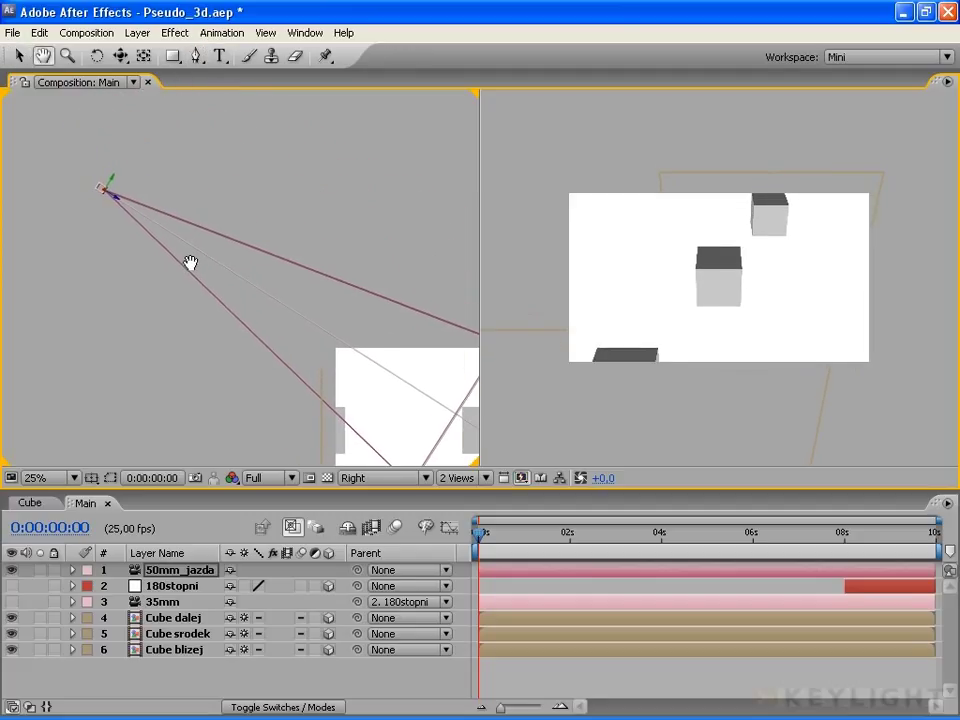
key(v)
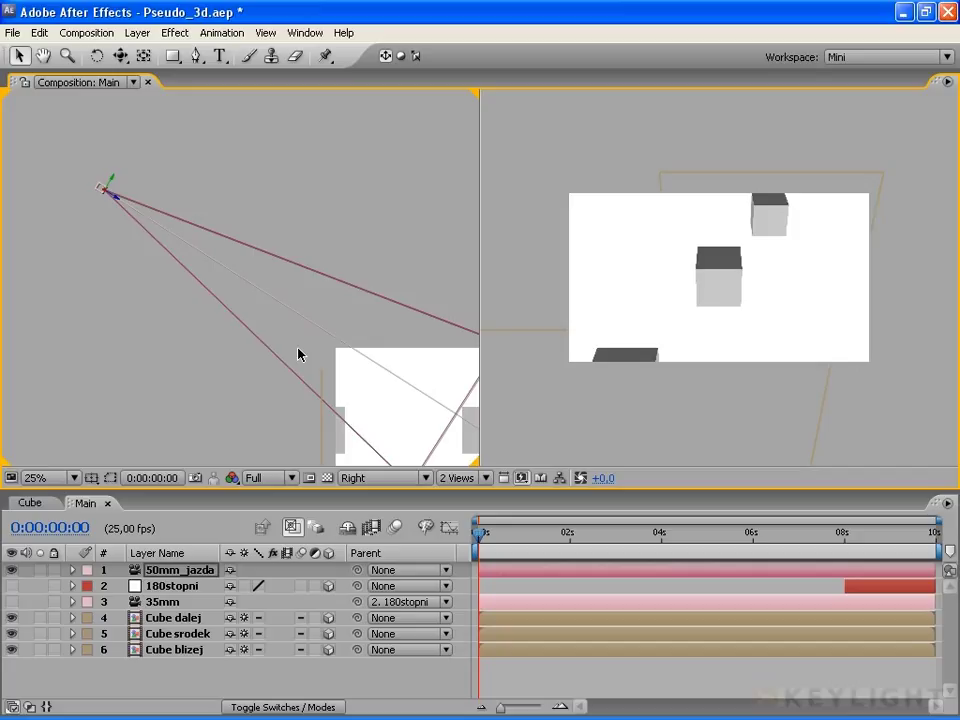
click(400, 57)
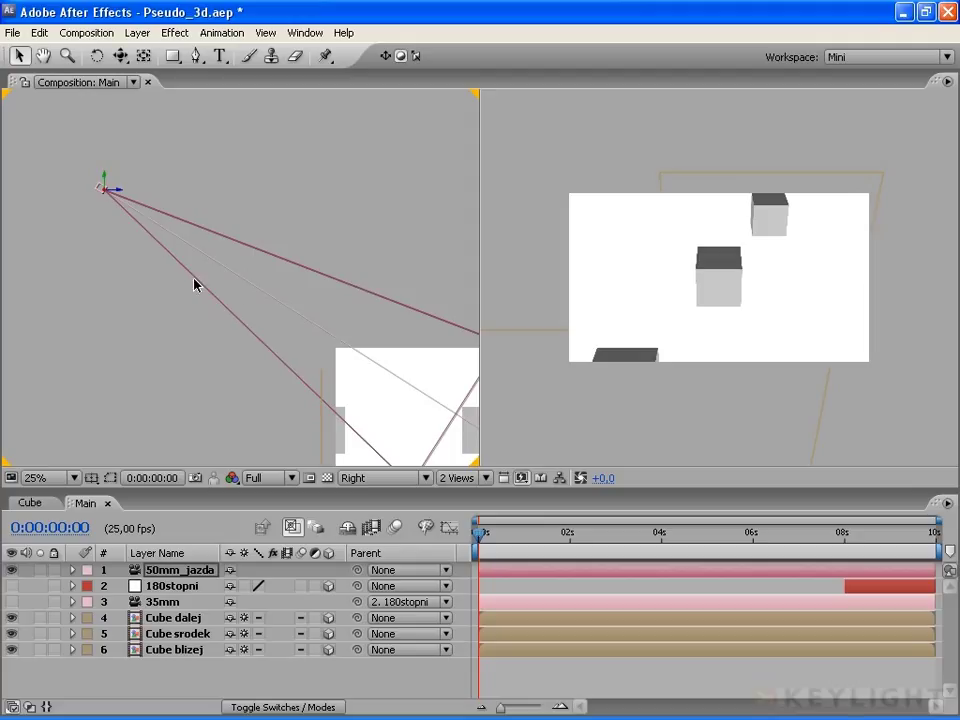
click(121, 57)
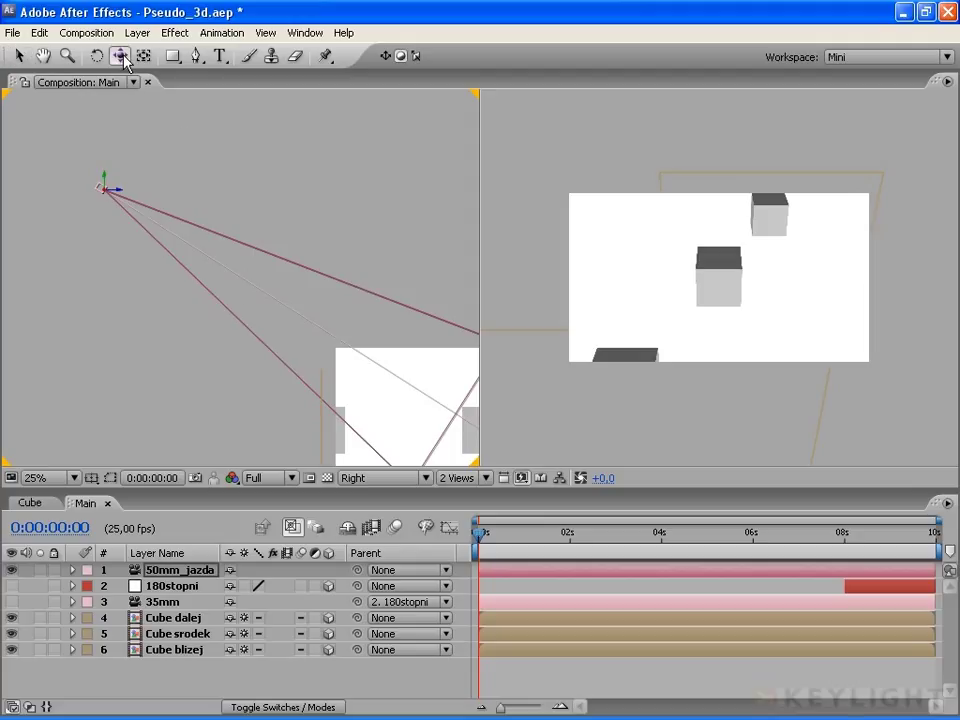
drag(124, 58, 219, 88)
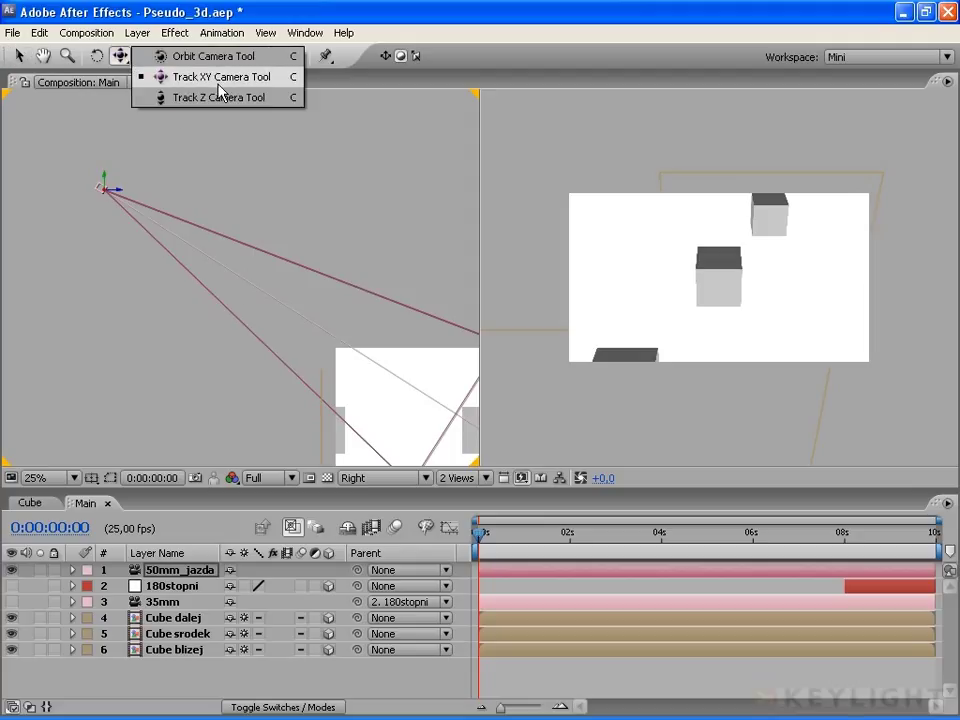
mouse_move(219, 88)
mouse_down()
mouse_move(170, 63)
mouse_move(183, 62)
mouse_up()
click(737, 371)
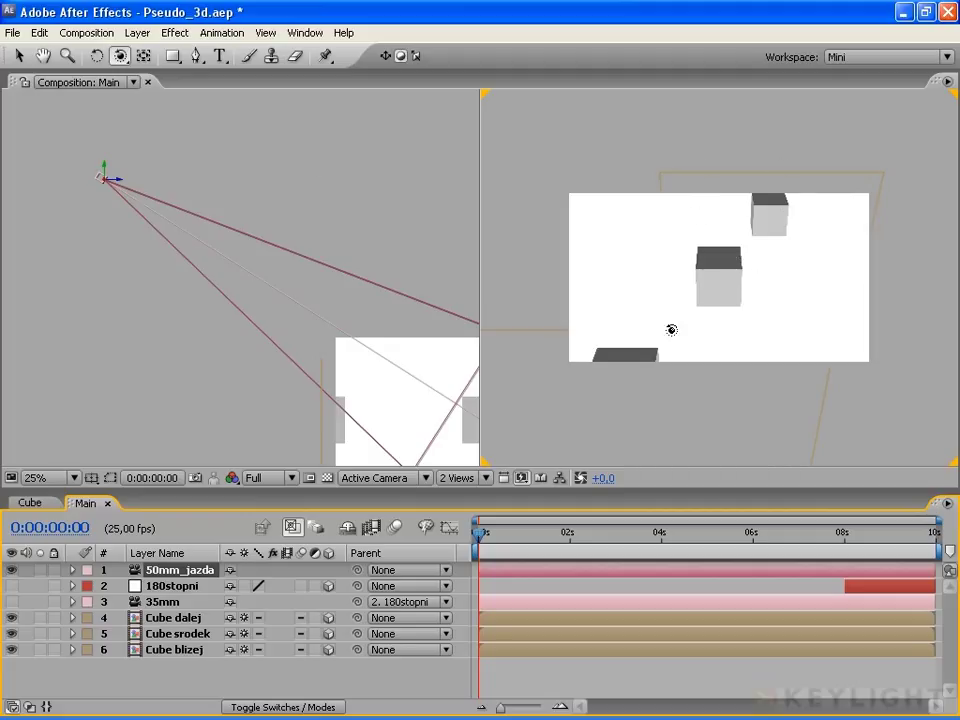
mouse_move(751, 326)
mouse_down()
mouse_move(643, 321)
mouse_move(770, 341)
mouse_move(761, 311)
mouse_move(791, 339)
mouse_up()
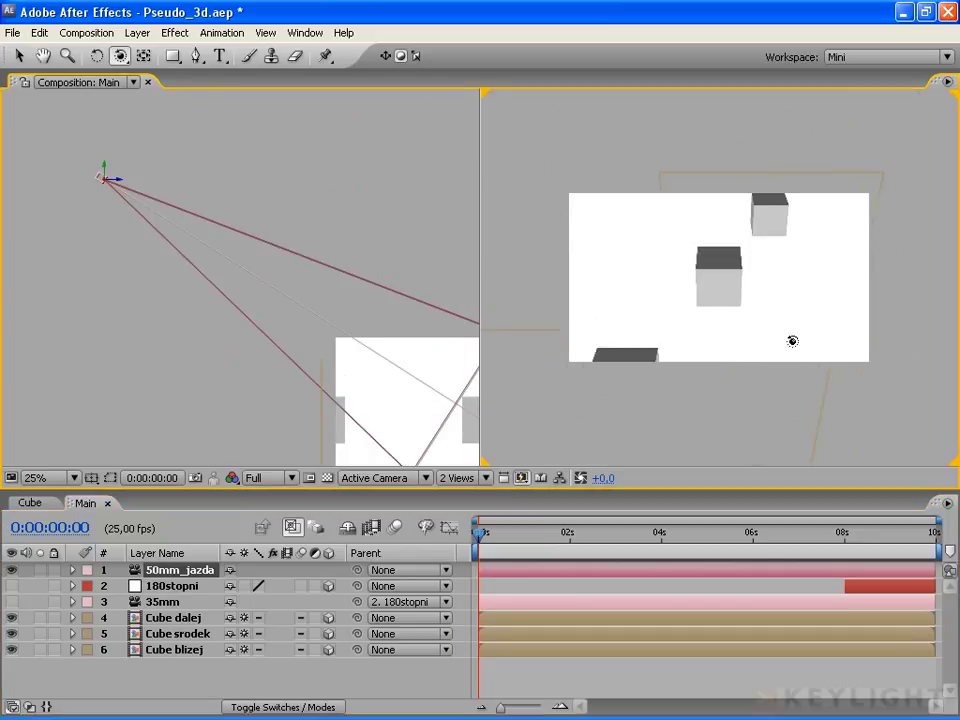
drag(120, 56, 192, 99)
mouse_move(737, 373)
mouse_down()
mouse_move(730, 331)
mouse_move(713, 494)
mouse_move(726, 375)
mouse_move(793, 369)
mouse_up()
key(v)
key(ctrl+alt+shift+backslash)
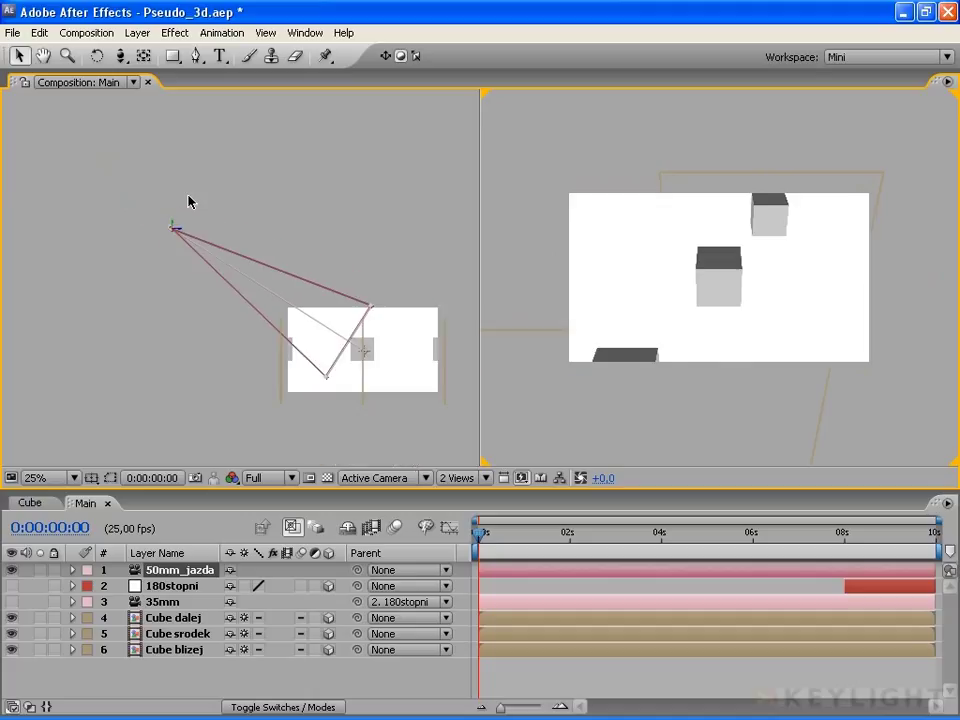
In the Right view, drag the camera back from the cubes and zoom out to frame it
click(142, 234)
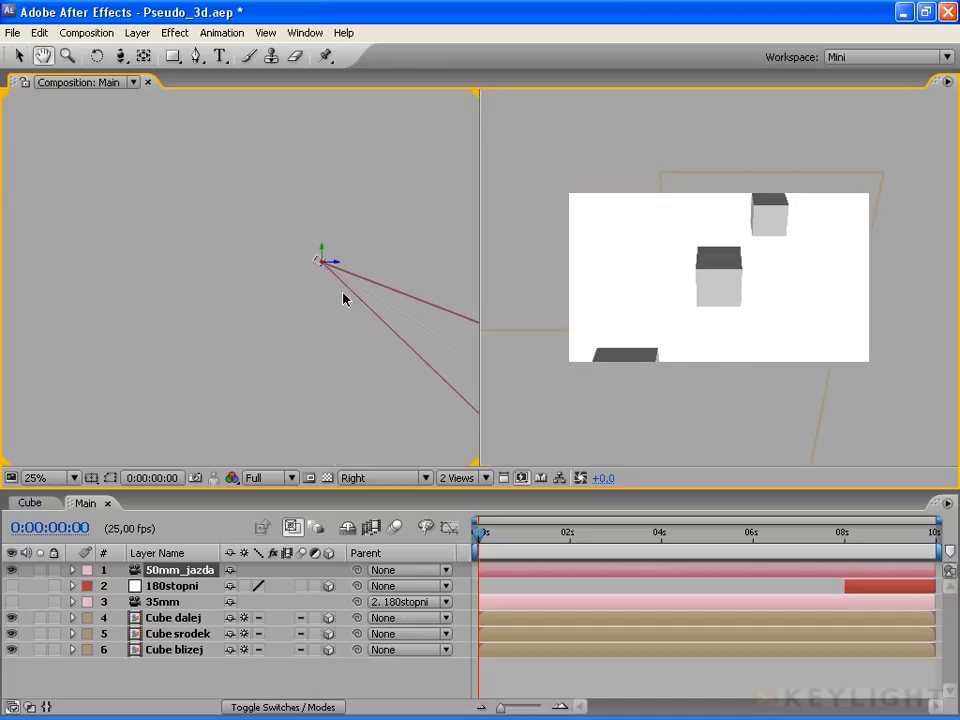
mouse_move(309, 262)
mouse_down()
mouse_move(130, 266)
mouse_move(80, 255)
mouse_move(43, 148)
mouse_up()
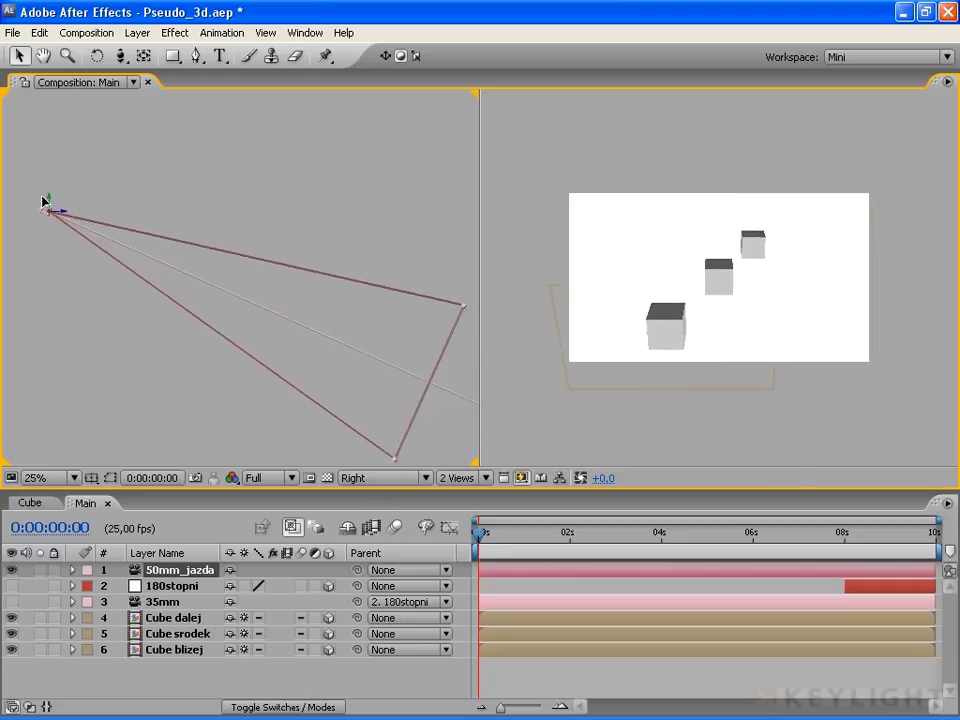
key(comma)
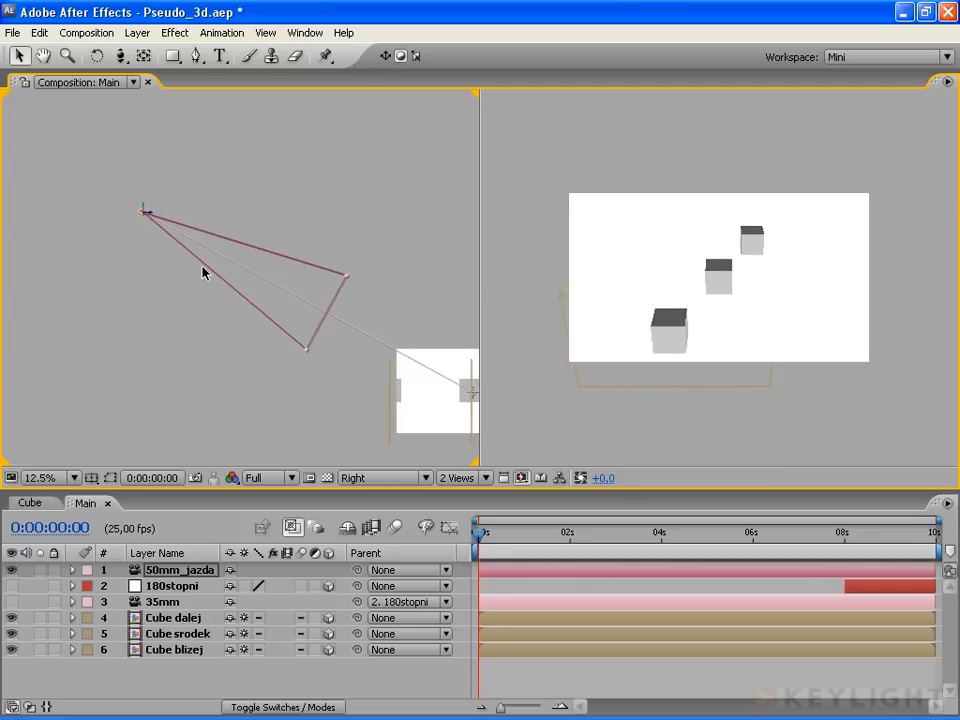
key(h)
drag(441, 334, 322, 302)
key(v)
key(period)
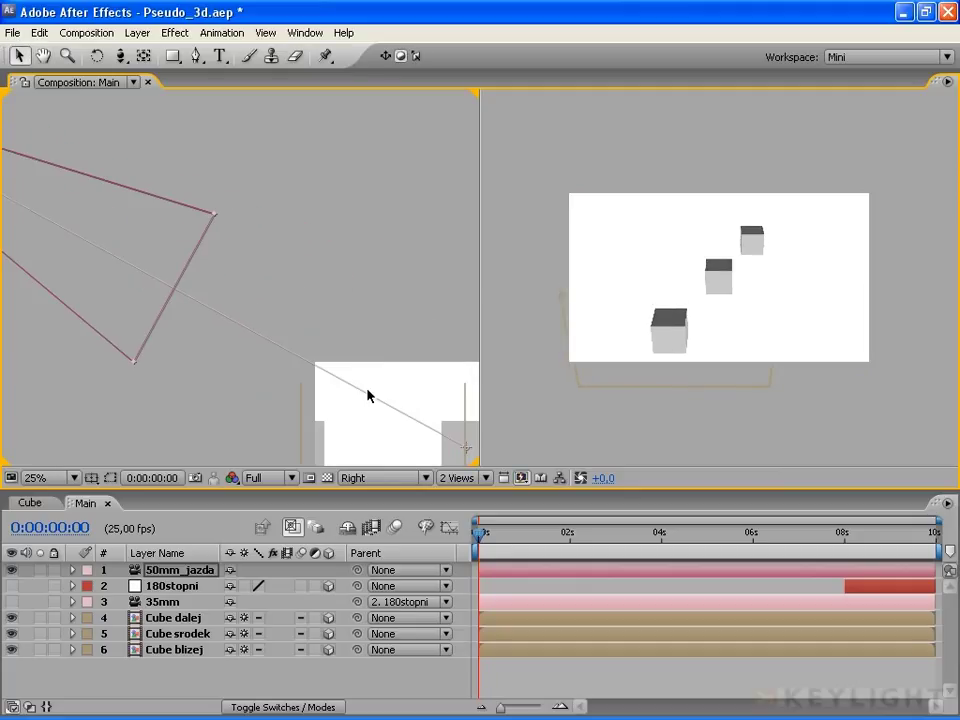
key(comma)
scroll(197, 210, up, 2)
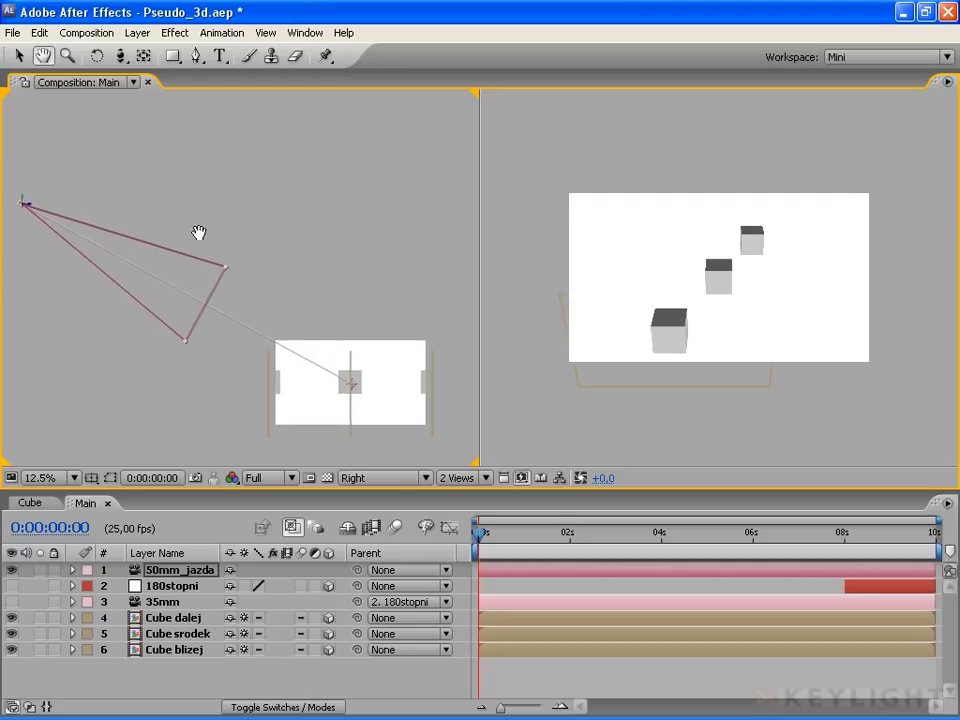
Orbit the 50mm_jazda camera around the cubes with the Orbit Camera Tool
key(c)
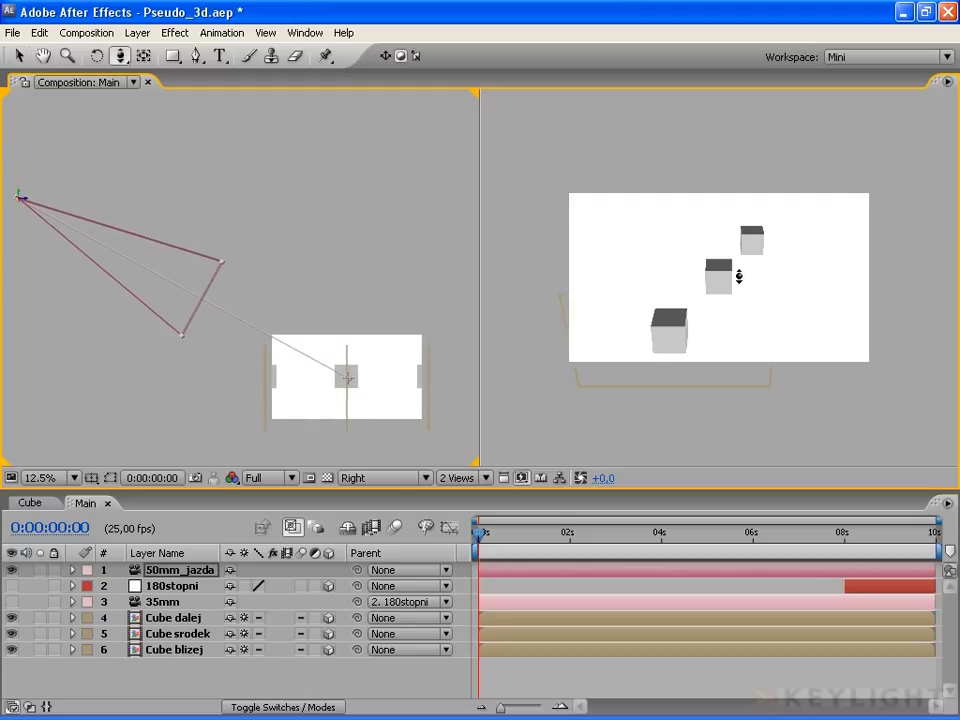
key(c)
drag(718, 274, 751, 278)
Finish orbiting, then select 50mm_jazda and expand its Transform properties
drag(748, 352, 741, 332)
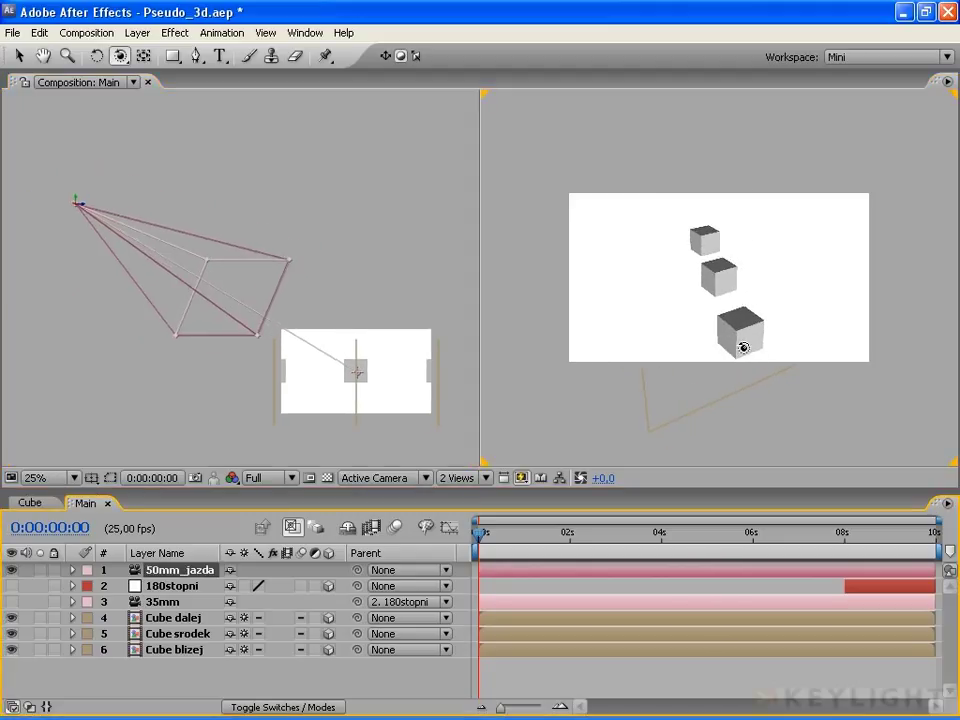
click(278, 399)
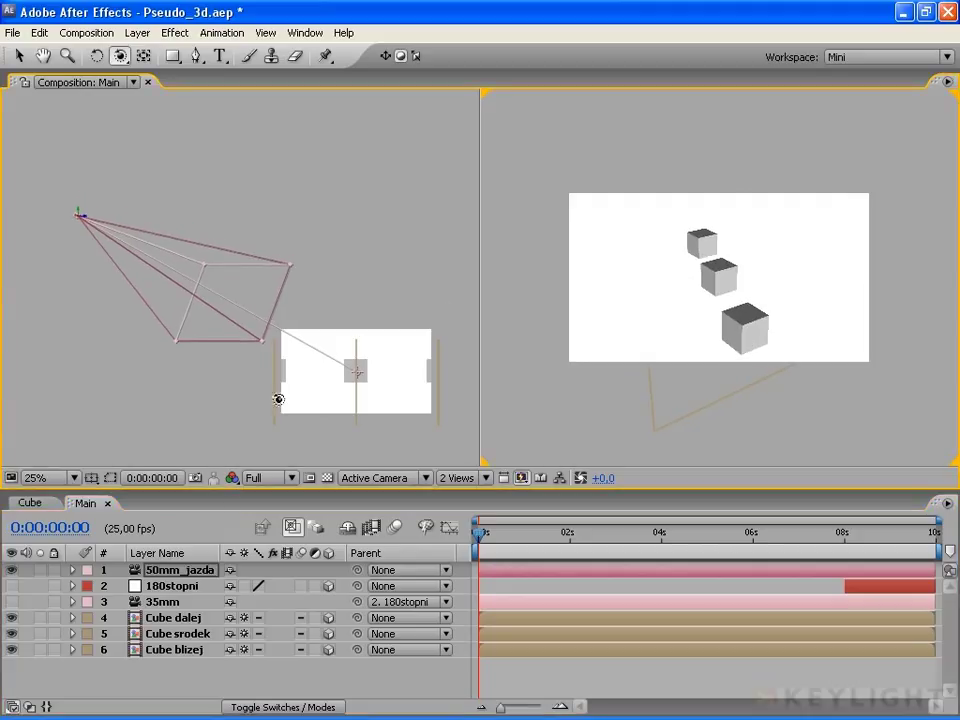
click(176, 574)
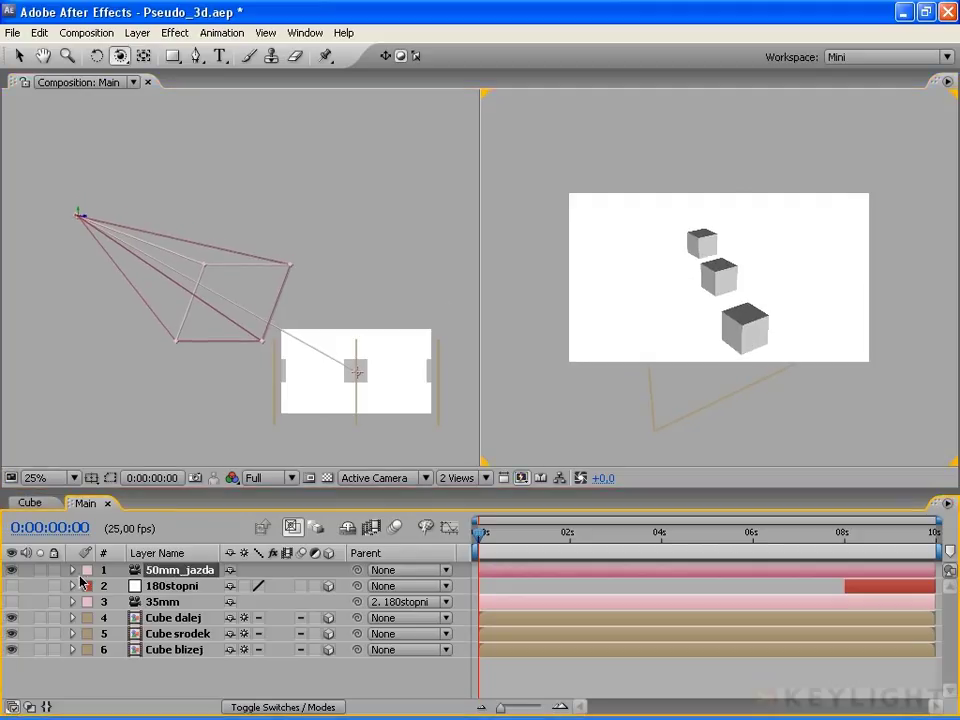
click(72, 570)
click(88, 586)
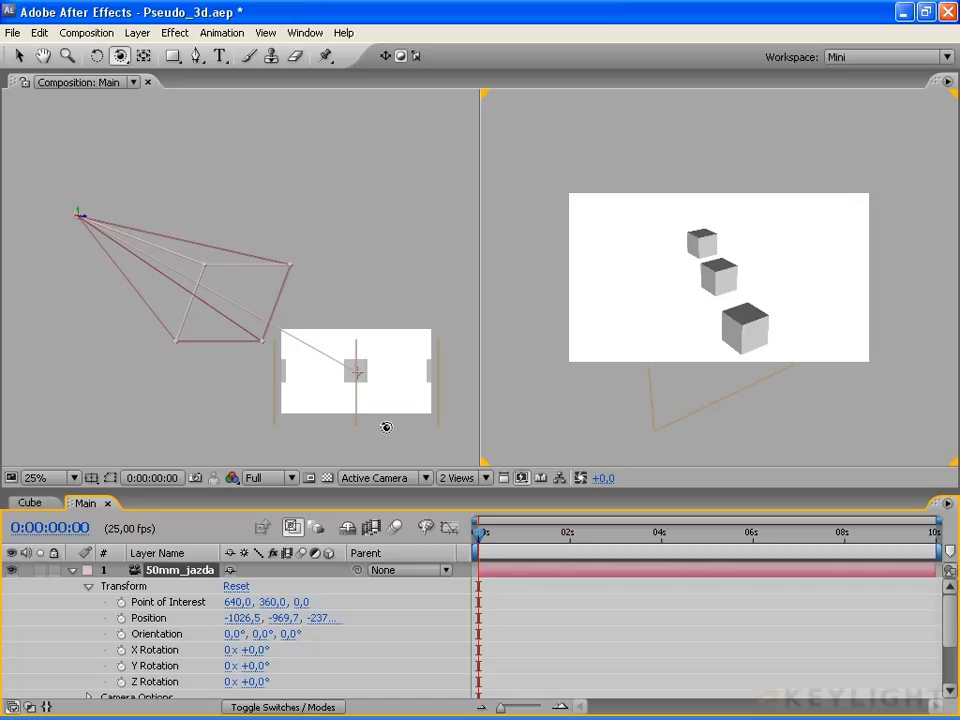
Keep Orbit as the camera tool and scrub to 0:00:02:19, then back to 0:00:00:00
click(123, 56)
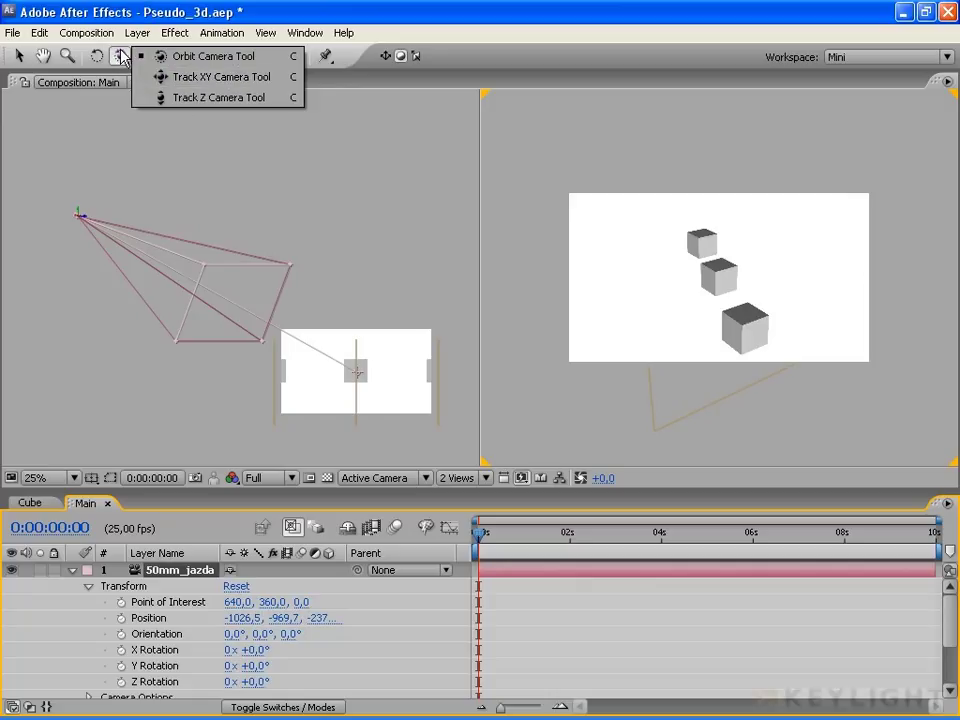
click(90, 42)
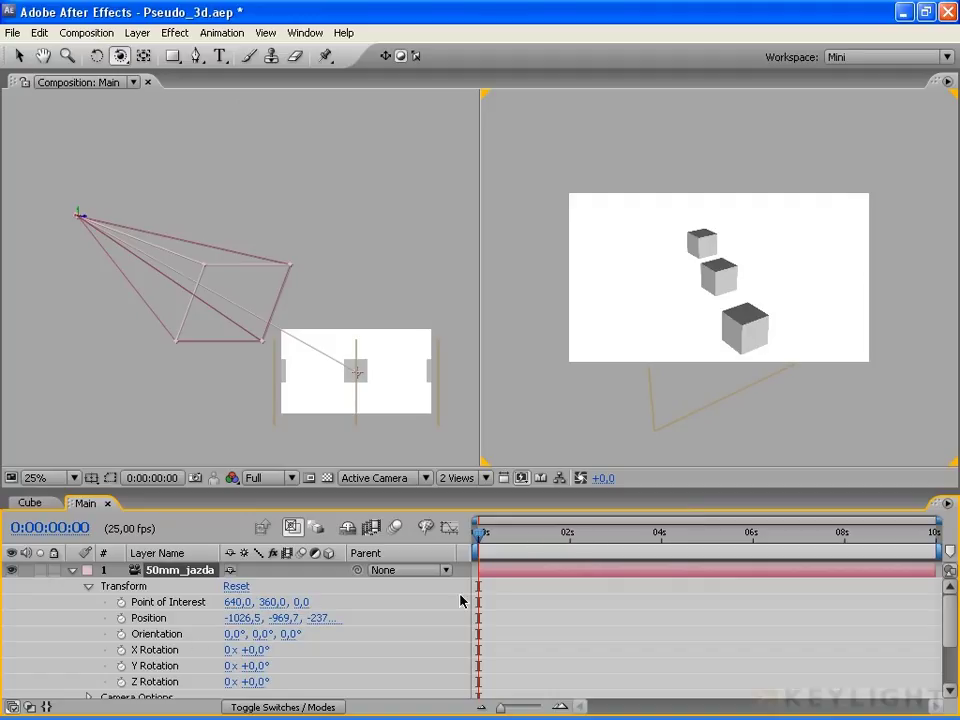
drag(479, 538, 605, 535)
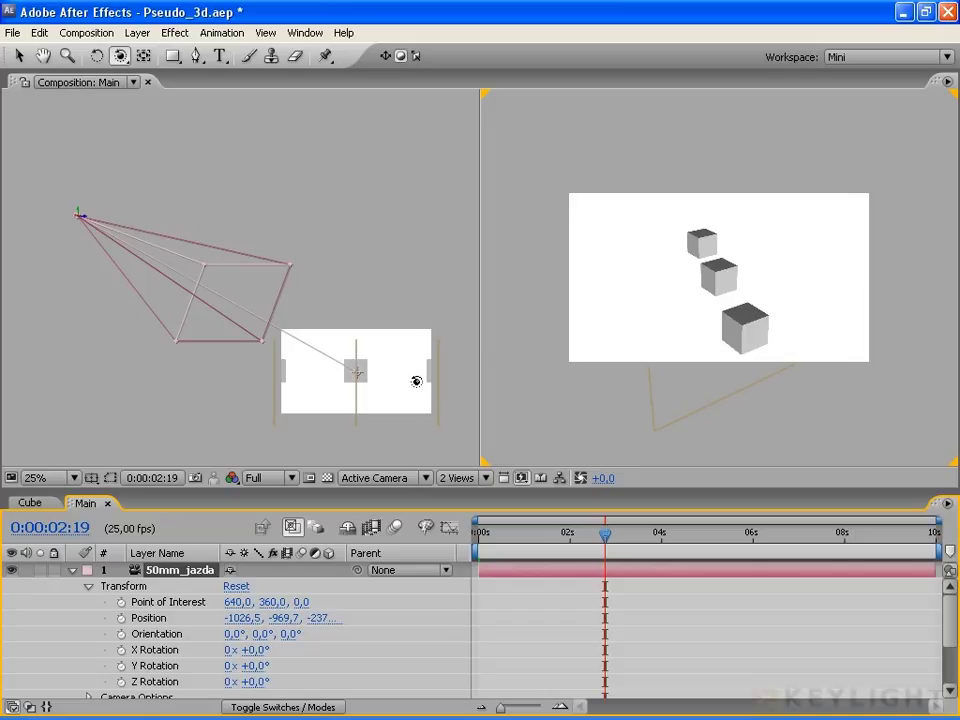
drag(604, 533, 450, 536)
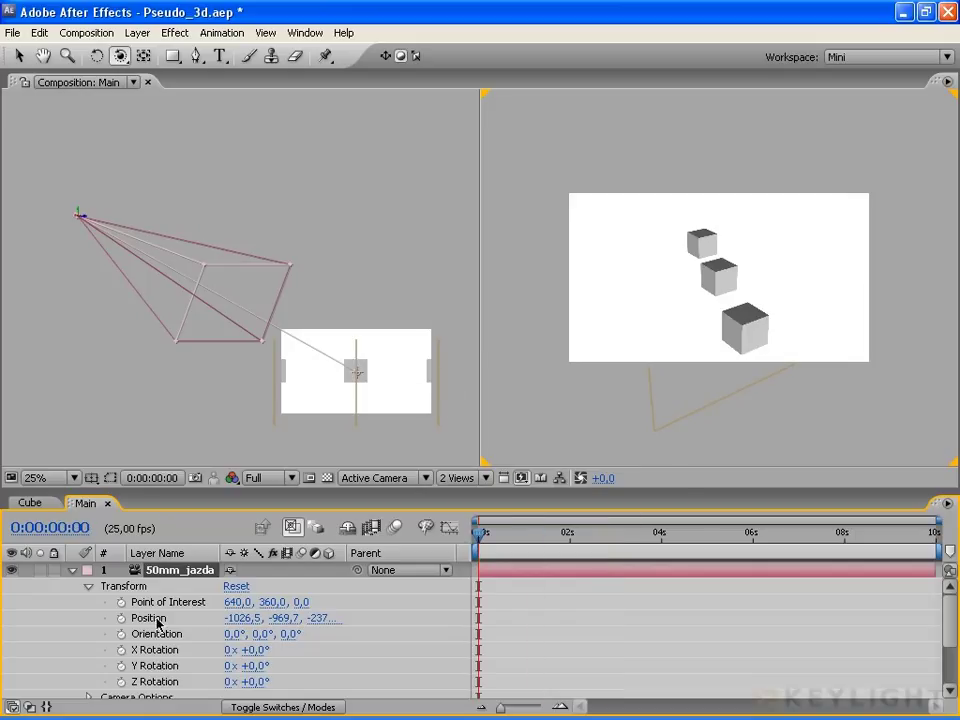
Set Point of Interest and Position keyframes at 0 s and move to the 3-second mark
click(121, 602)
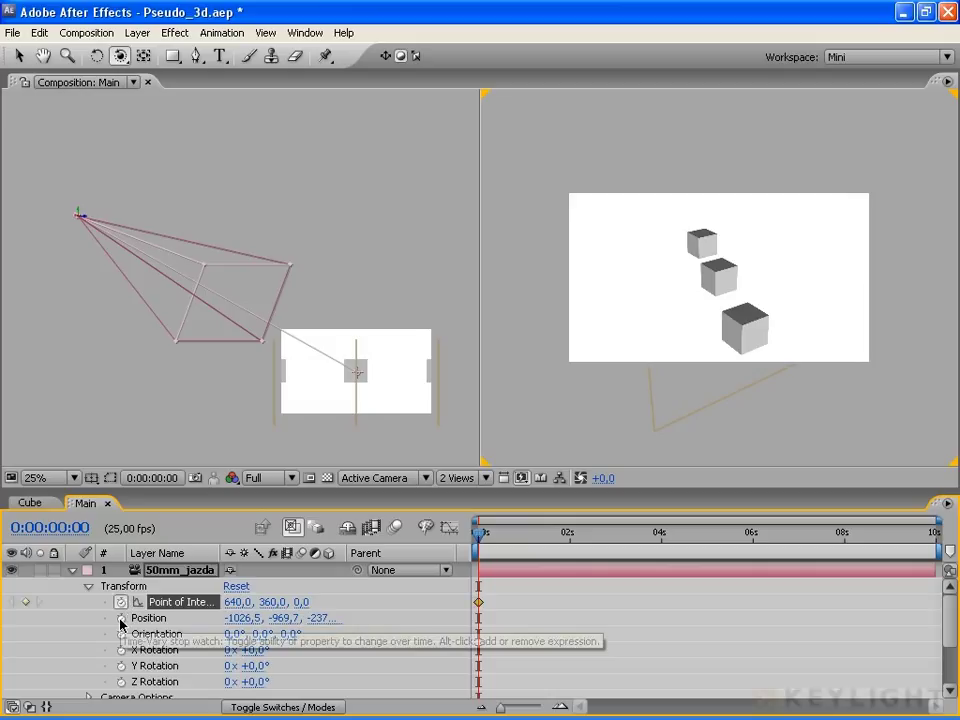
click(121, 618)
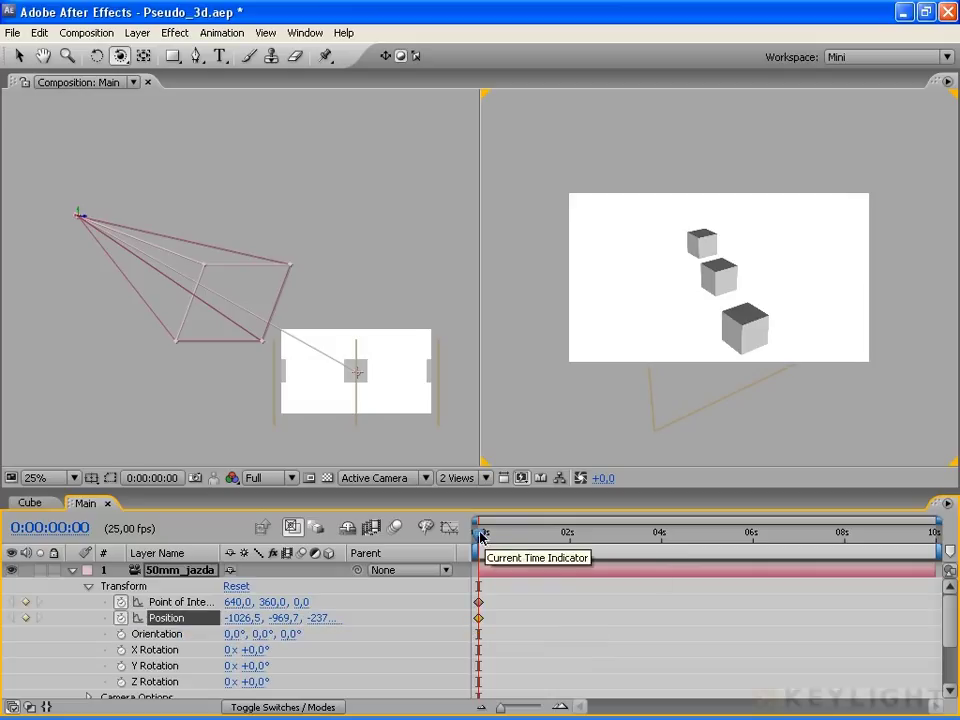
drag(479, 537, 615, 536)
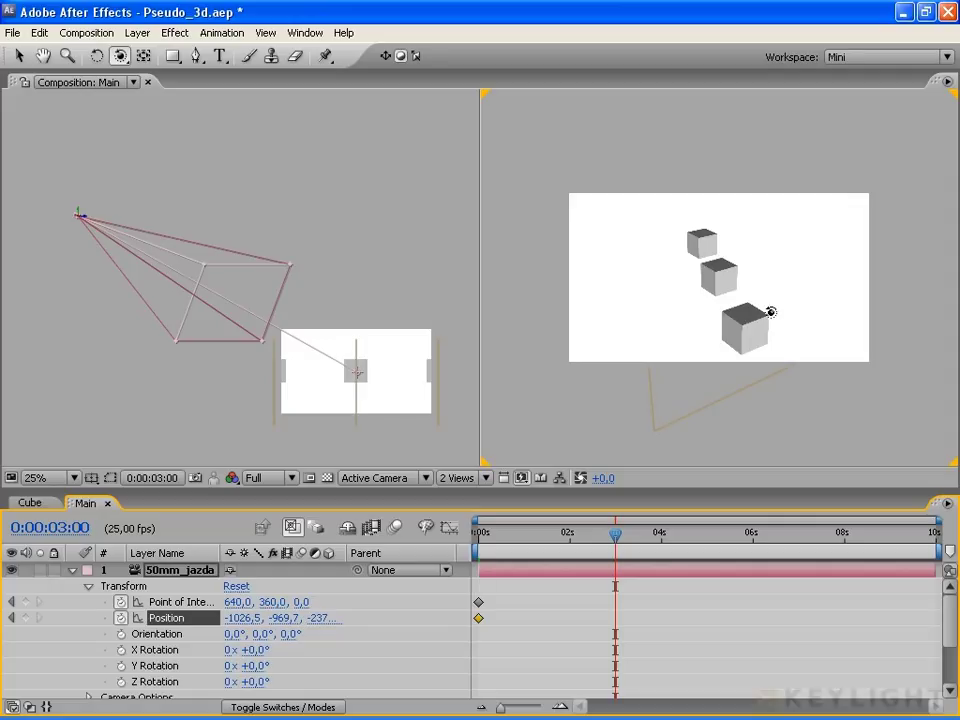
Orbit, track sideways and dolly the camera in close to one cube at 3 s, then scrub back to preview
drag(764, 305, 693, 293)
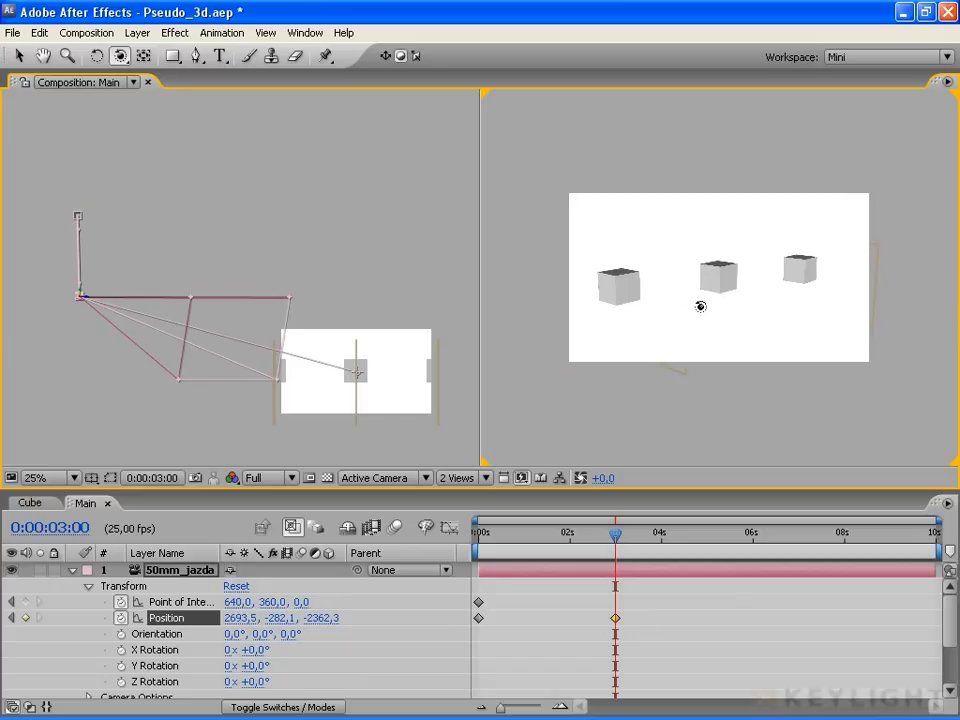
key(c)
mouse_move(781, 293)
mouse_down()
mouse_move(694, 291)
mouse_move(767, 293)
mouse_move(778, 101)
mouse_up()
key(c)
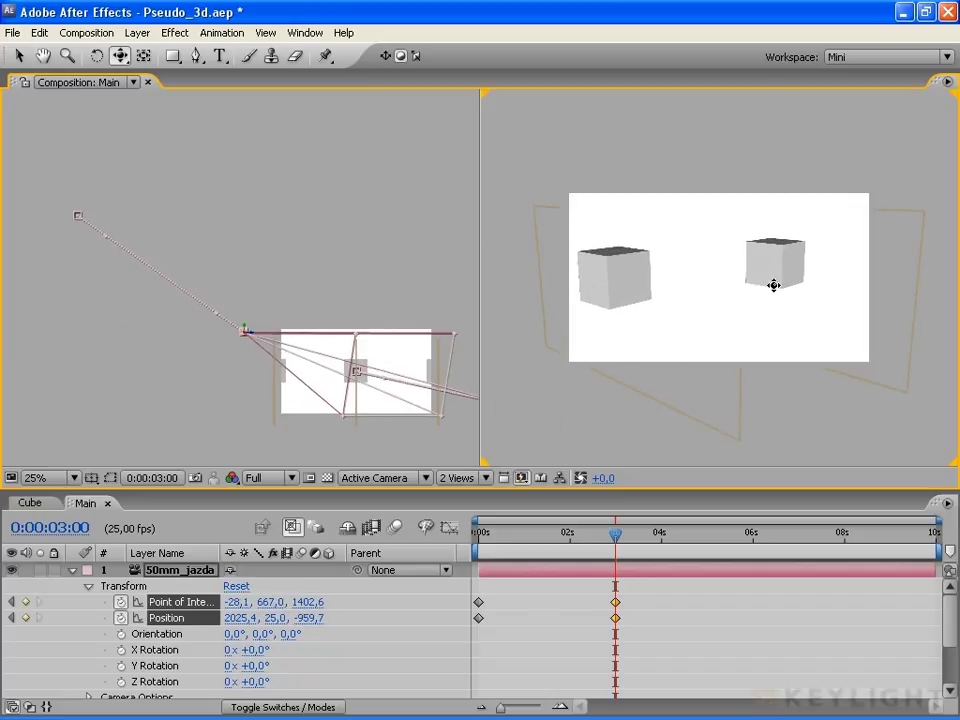
mouse_move(773, 286)
mouse_down()
mouse_move(696, 285)
mouse_move(713, 140)
mouse_up()
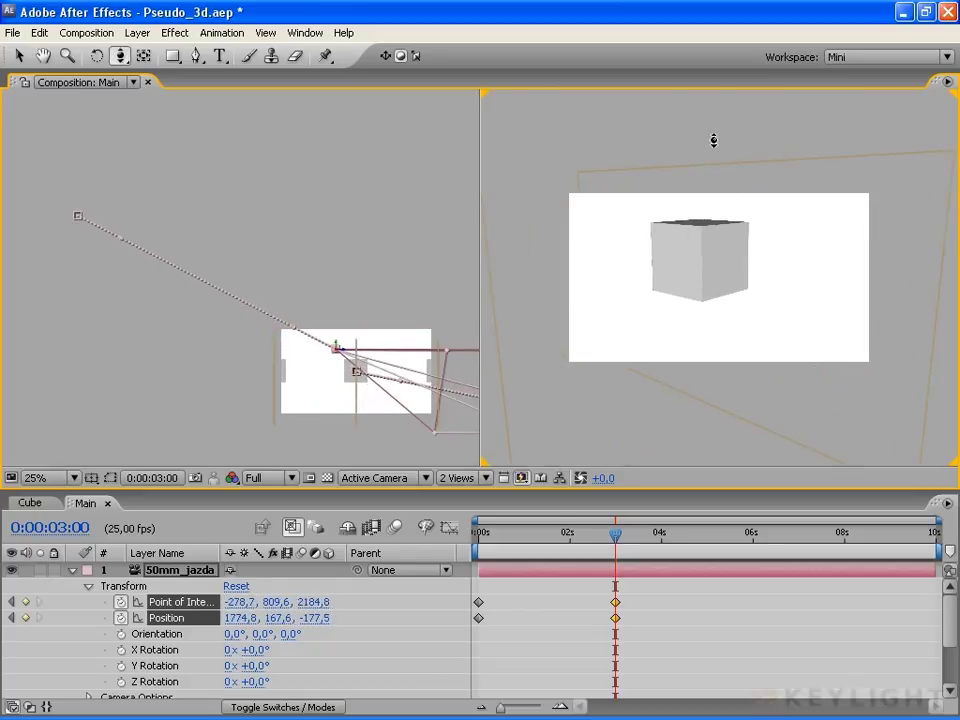
key(c)
drag(708, 252, 716, 260)
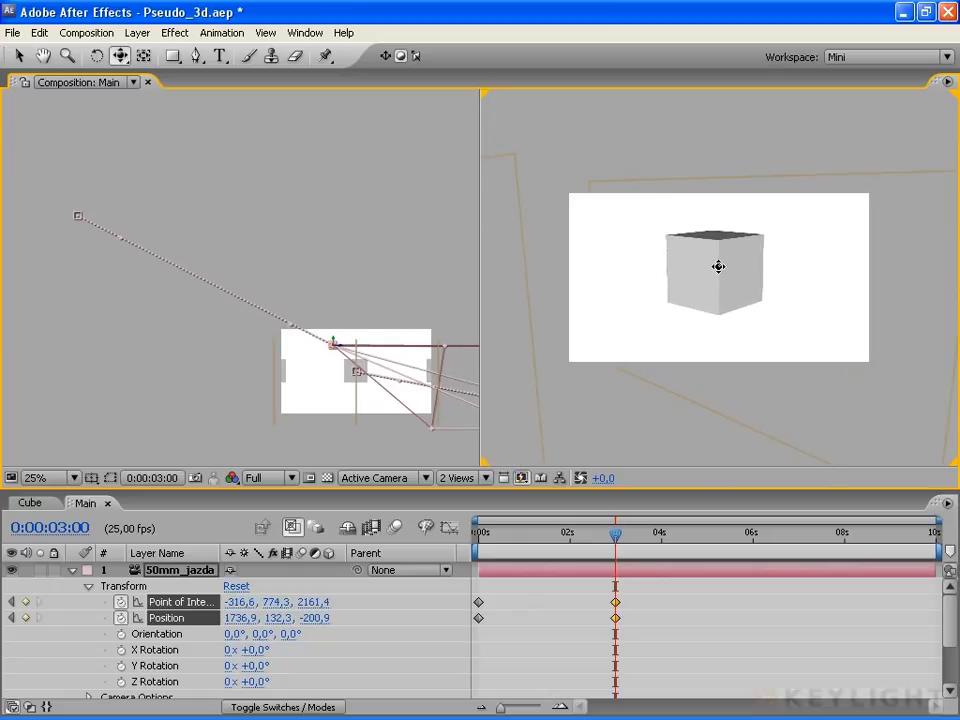
mouse_move(614, 535)
mouse_down()
mouse_move(523, 510)
mouse_move(454, 506)
mouse_move(495, 539)
mouse_move(611, 540)
mouse_move(424, 540)
mouse_up()
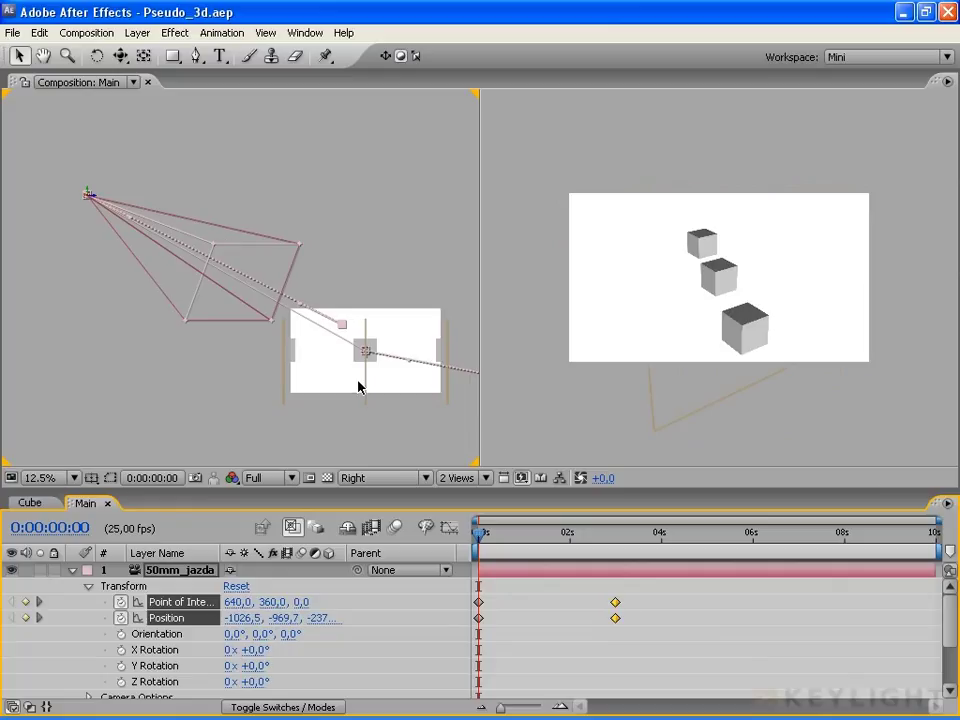
Switch the left view to Top, pan to the camera, and bend its motion path into a curve
click(351, 484)
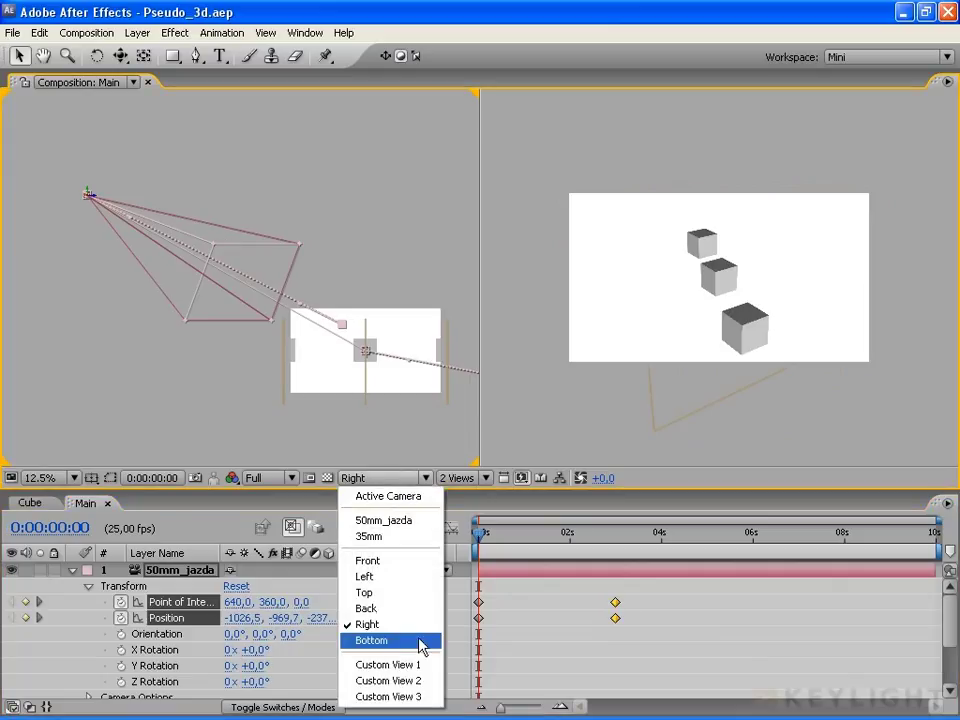
click(418, 594)
key(h)
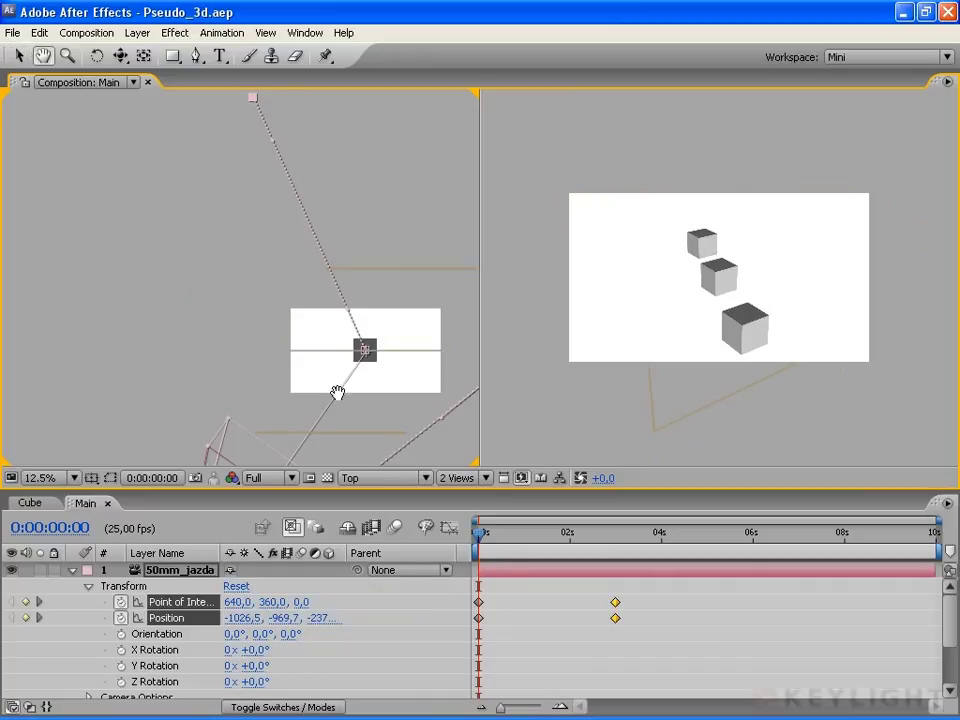
drag(336, 392, 328, 197)
key(v)
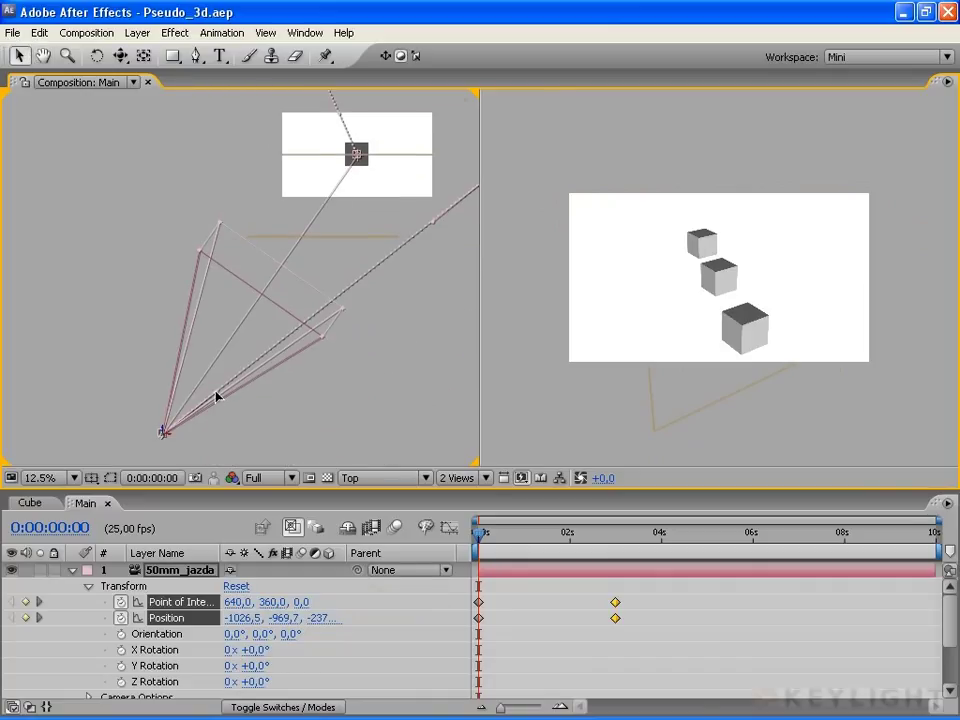
mouse_move(216, 397)
mouse_down()
mouse_move(266, 412)
mouse_move(231, 250)
mouse_move(300, 372)
mouse_up()
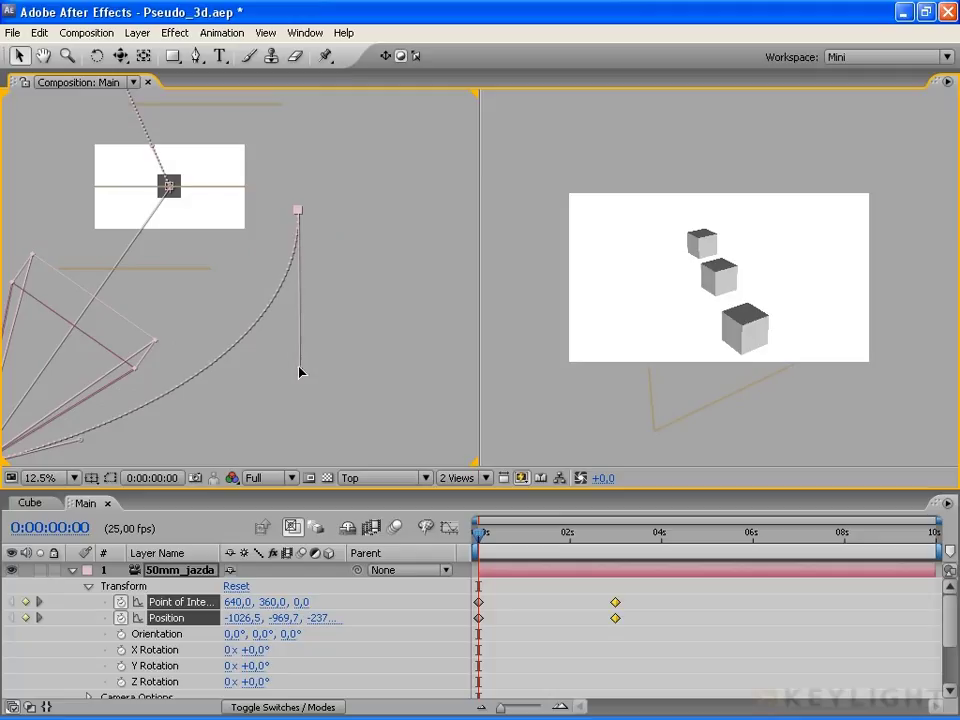
At 0:00:00:23, drag the path's first vertex so the starting Position becomes -370,5, -969,7, -2379,9
drag(100, 443, 246, 362)
drag(478, 535, 520, 535)
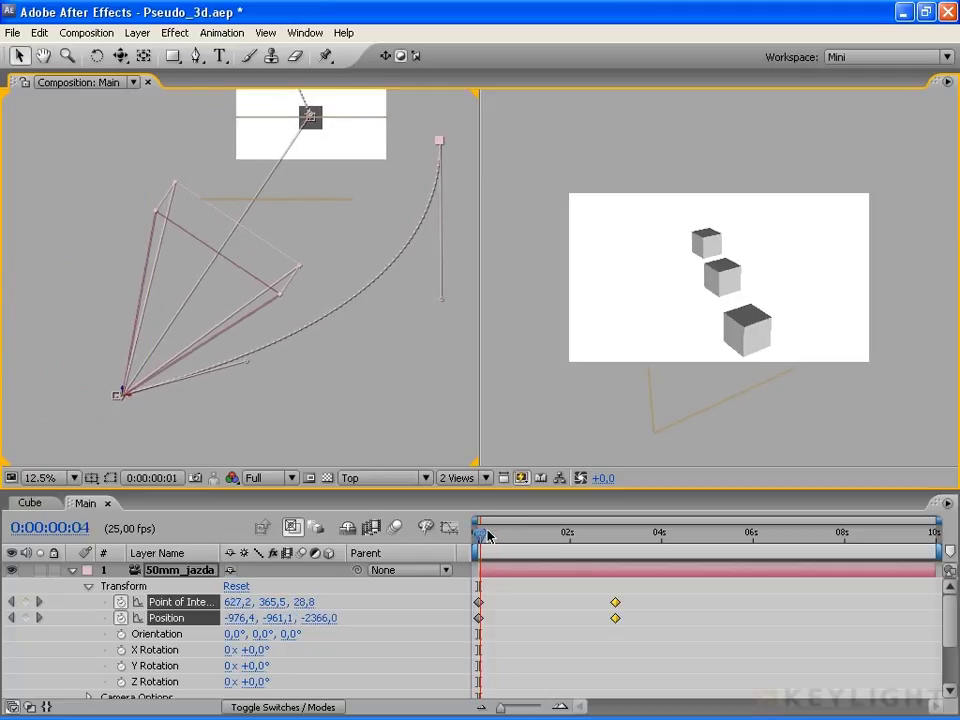
click(116, 398)
drag(118, 400, 195, 400)
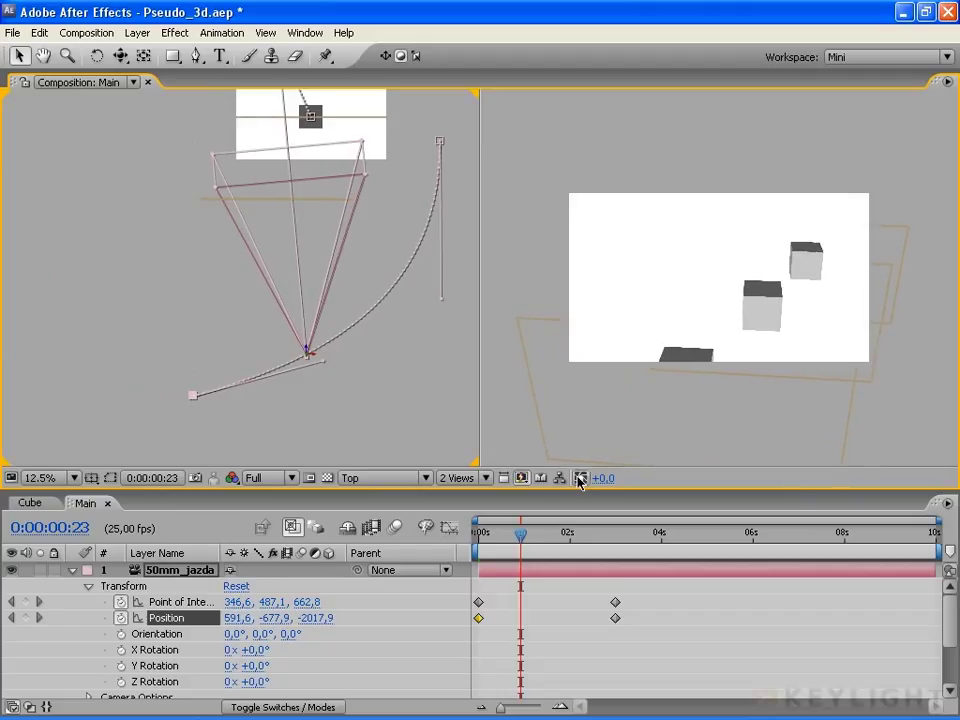
mouse_move(521, 533)
mouse_down()
mouse_move(432, 538)
mouse_move(614, 515)
mouse_move(454, 512)
mouse_up()
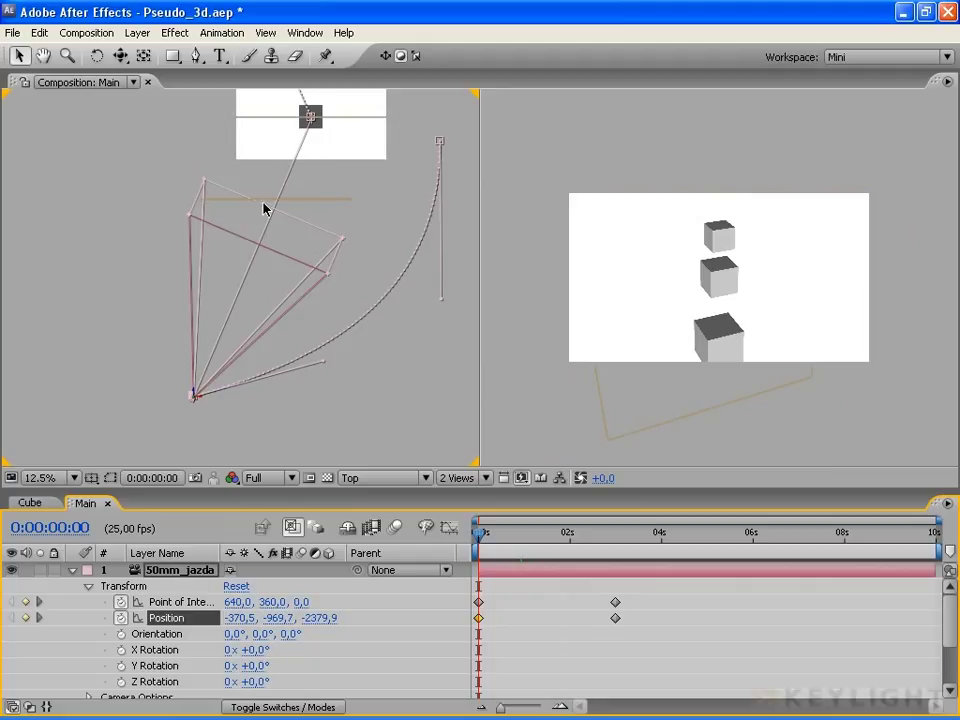
Frame the camera in the Right view at 25% zoom and reposition the 50mm_jazda camera
key(Escape)
key(h)
drag(311, 118, 425, 380)
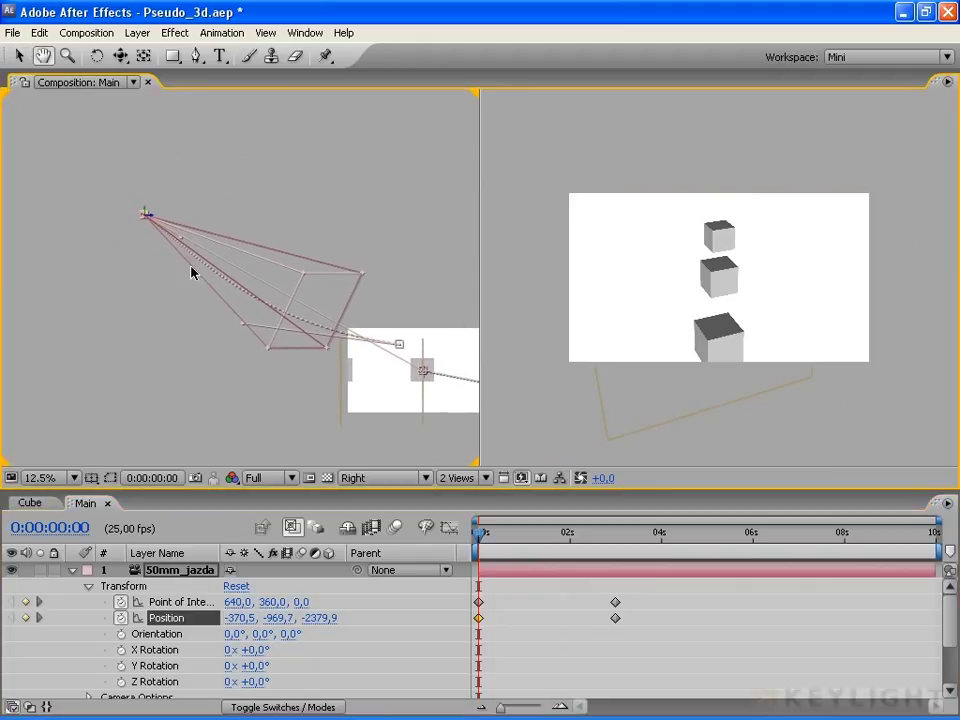
key(v)
key(period)
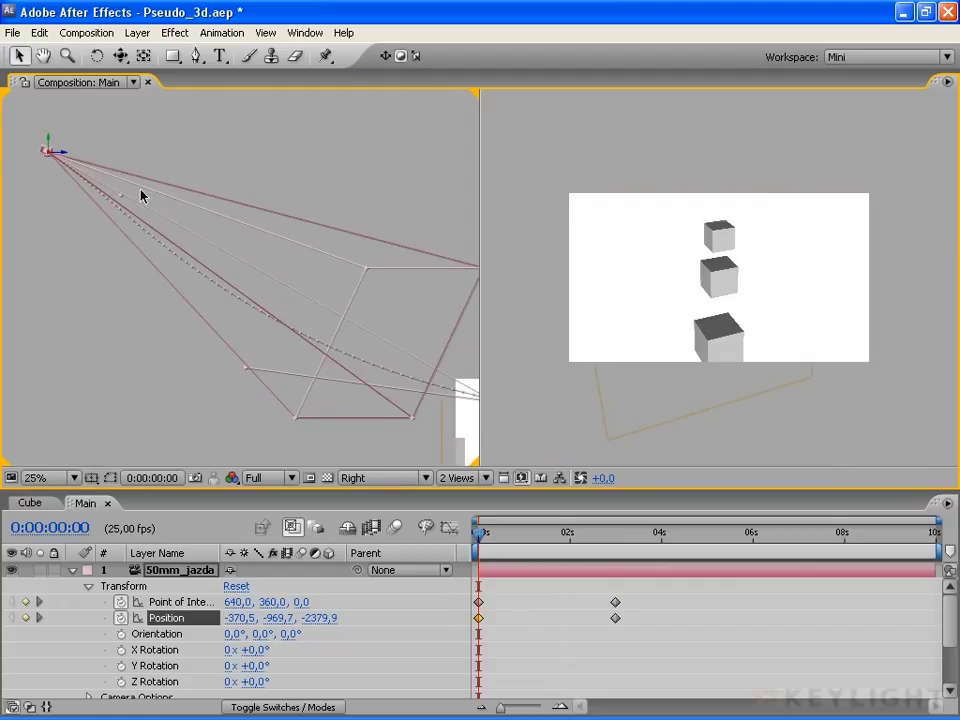
click(178, 215)
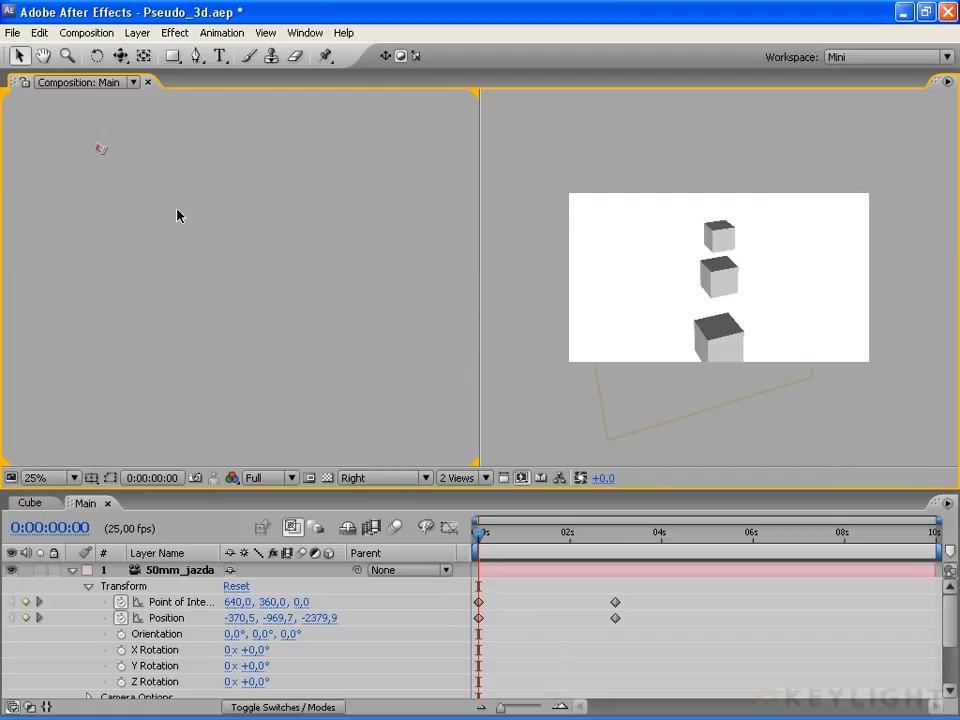
click(103, 149)
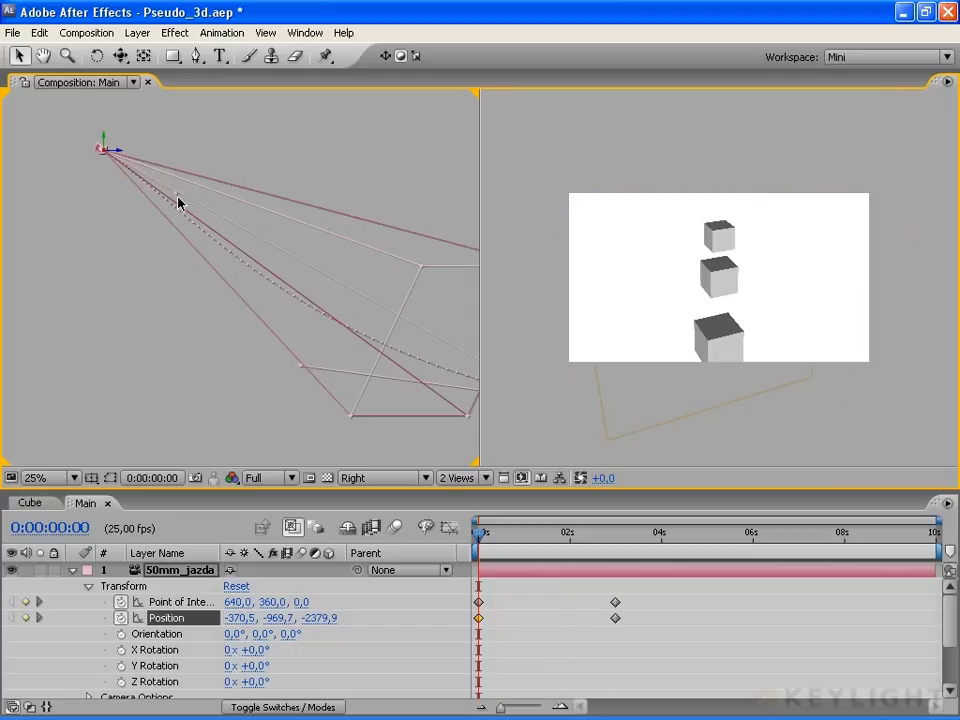
mouse_move(178, 199)
mouse_down()
mouse_move(132, 243)
mouse_move(147, 269)
mouse_up()
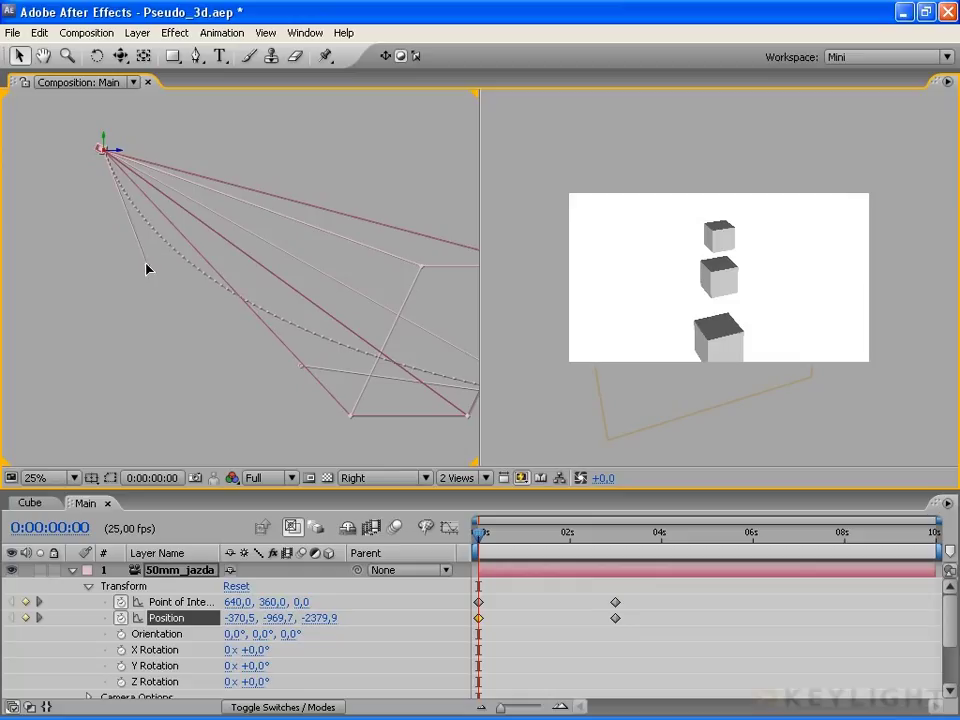
About one second in, reshape the motion path curve toward the cubes and scrub through to check
drag(485, 538, 535, 533)
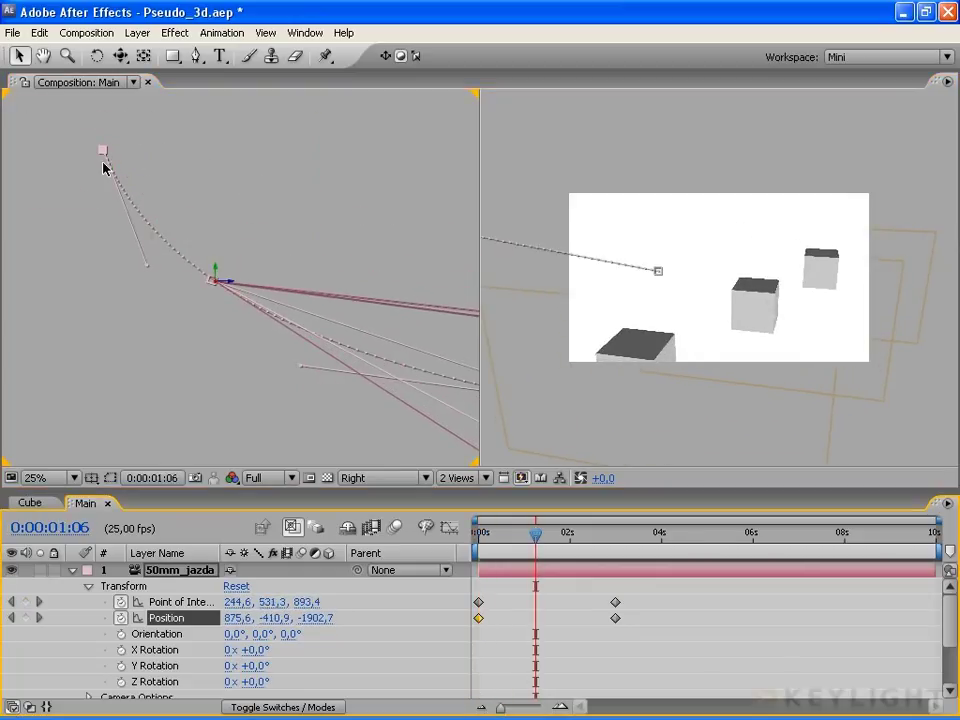
drag(104, 152, 92, 204)
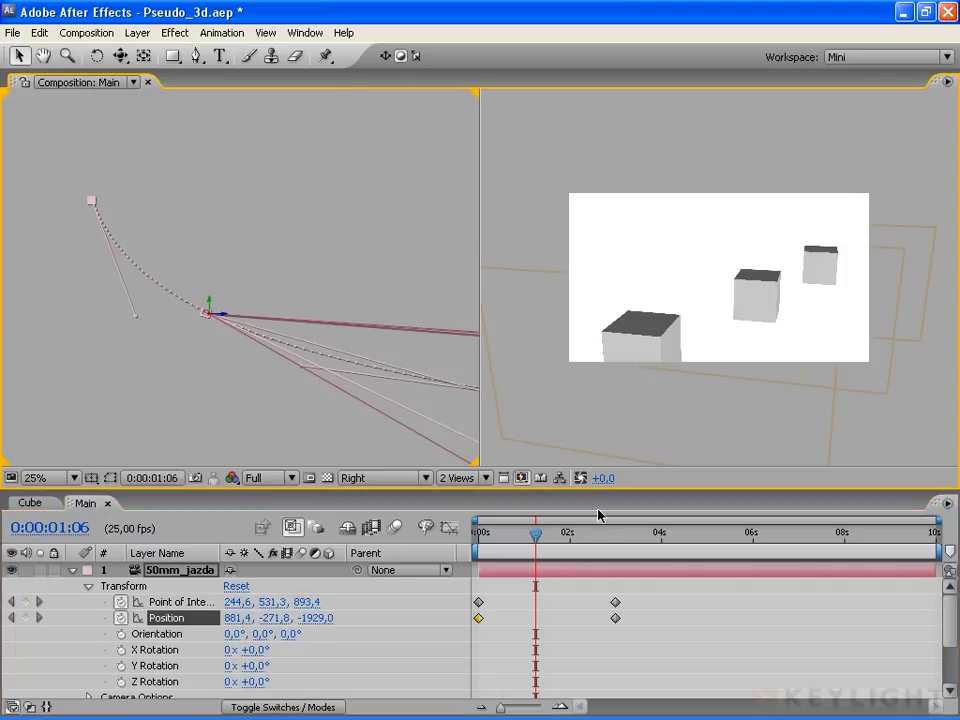
mouse_move(535, 540)
mouse_down()
mouse_move(550, 540)
mouse_move(461, 531)
mouse_move(603, 531)
mouse_move(470, 531)
mouse_up()
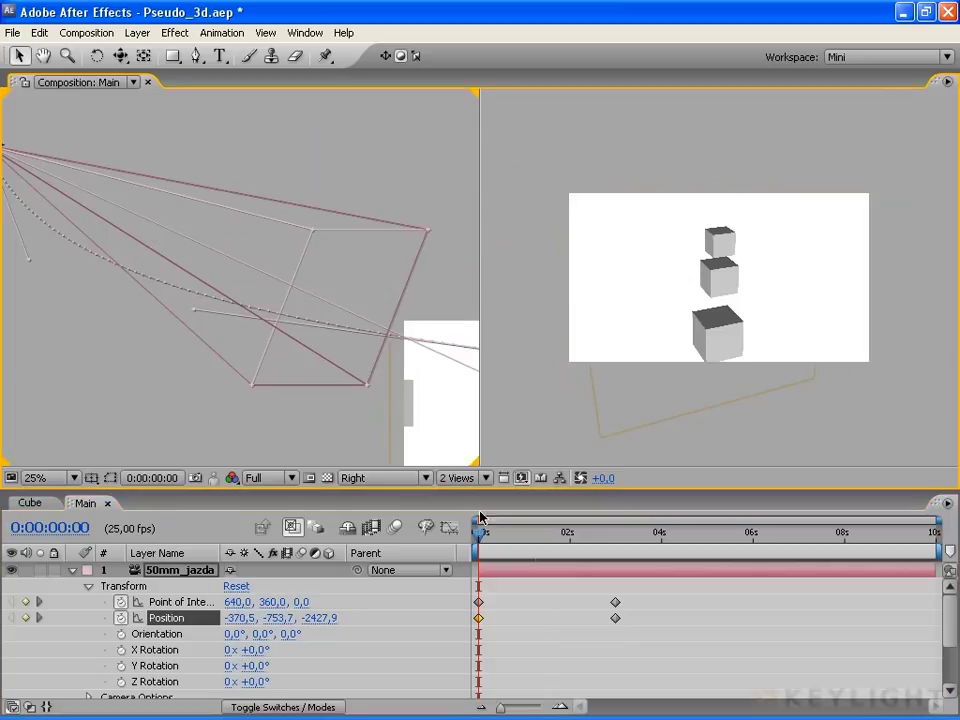
mouse_move(479, 540)
mouse_down()
mouse_move(590, 537)
mouse_move(474, 533)
mouse_move(613, 531)
mouse_move(478, 533)
mouse_up()
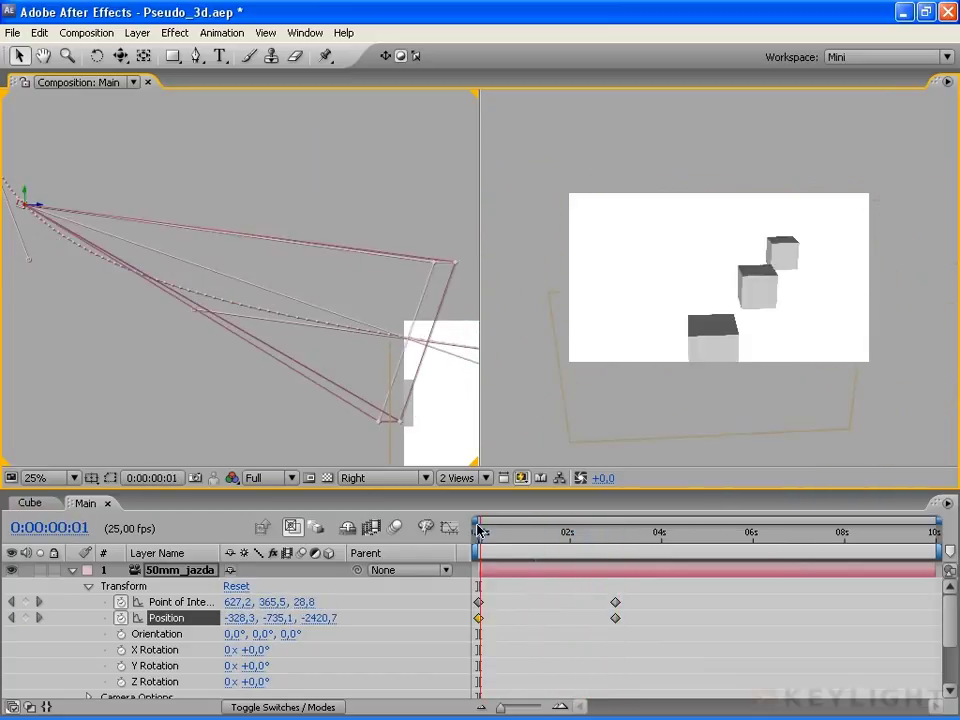
Apply Keyframe Assistant > Easy Ease In to the 3-second Position keyframe
right_click(616, 619)
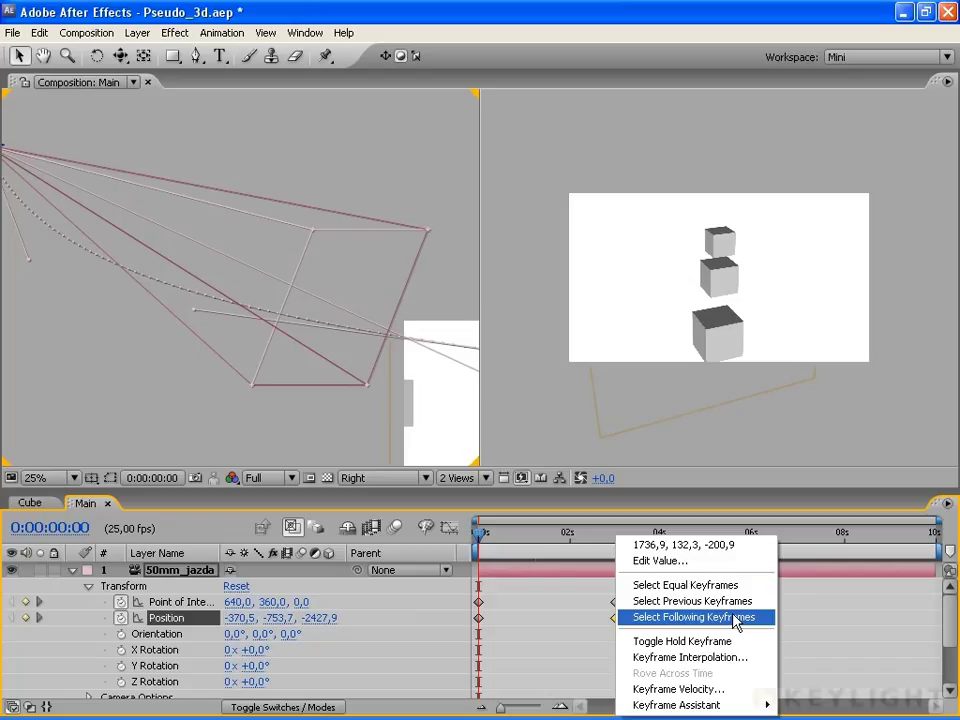
mouse_move(715, 707)
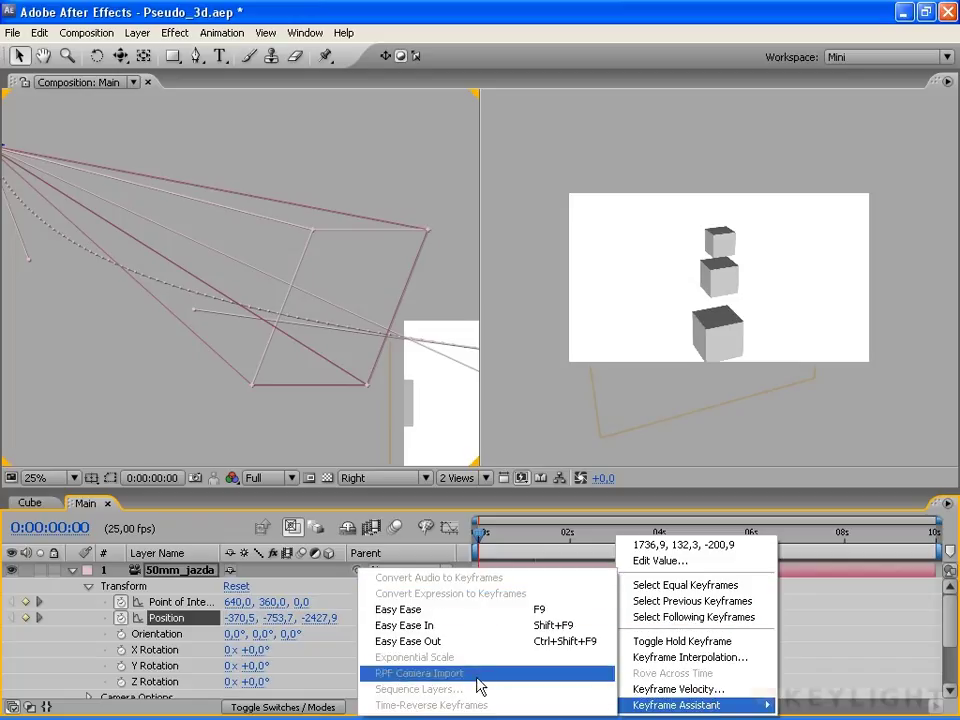
click(463, 628)
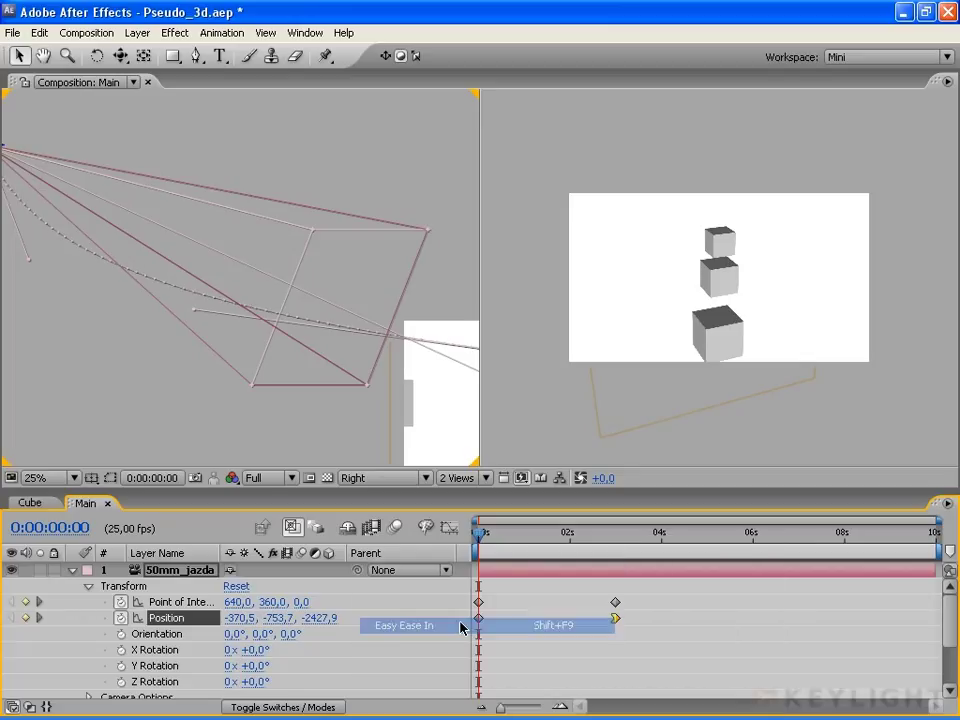
Preview the eased camera move, recentre the left view, and return to the composition start
drag(481, 537, 595, 538)
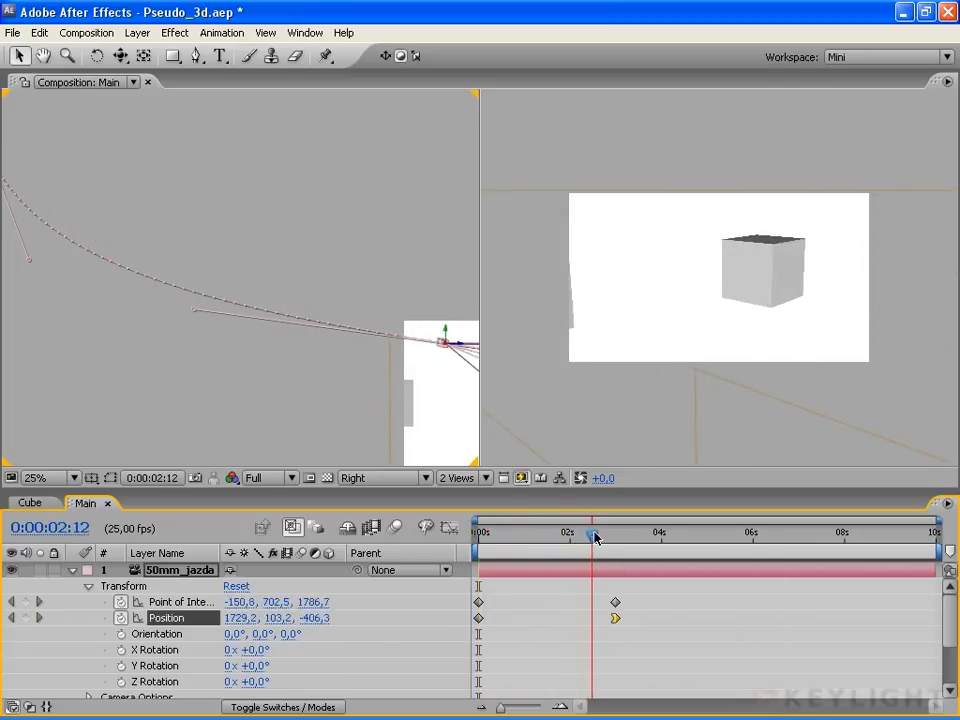
key(space)
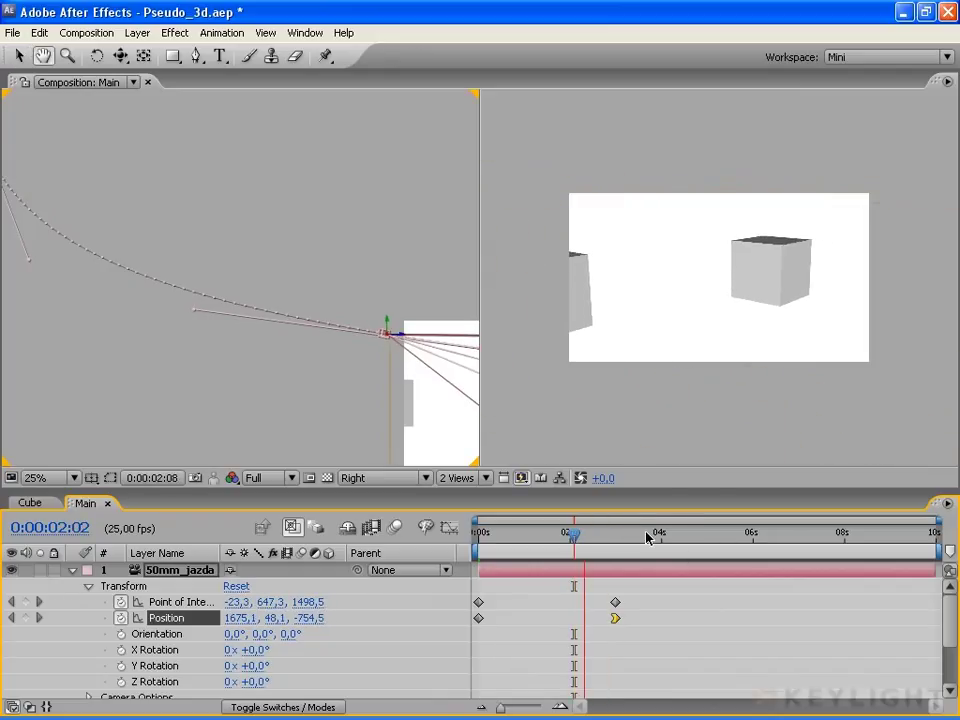
key(space)
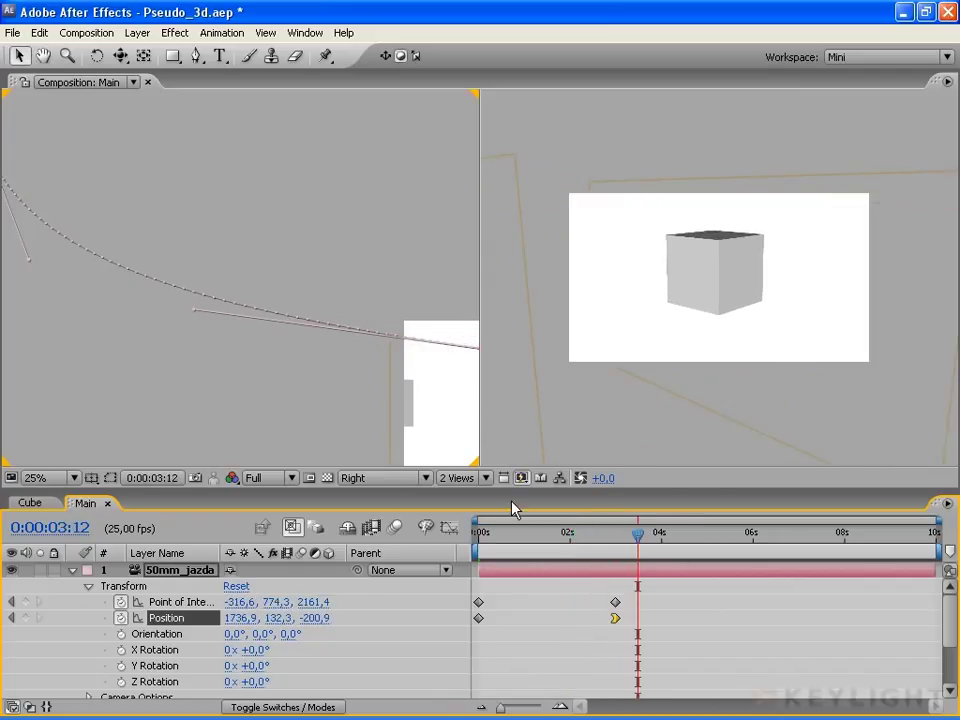
mouse_move(392, 330)
mouse_down()
mouse_move(105, 270)
mouse_move(268, 317)
mouse_up()
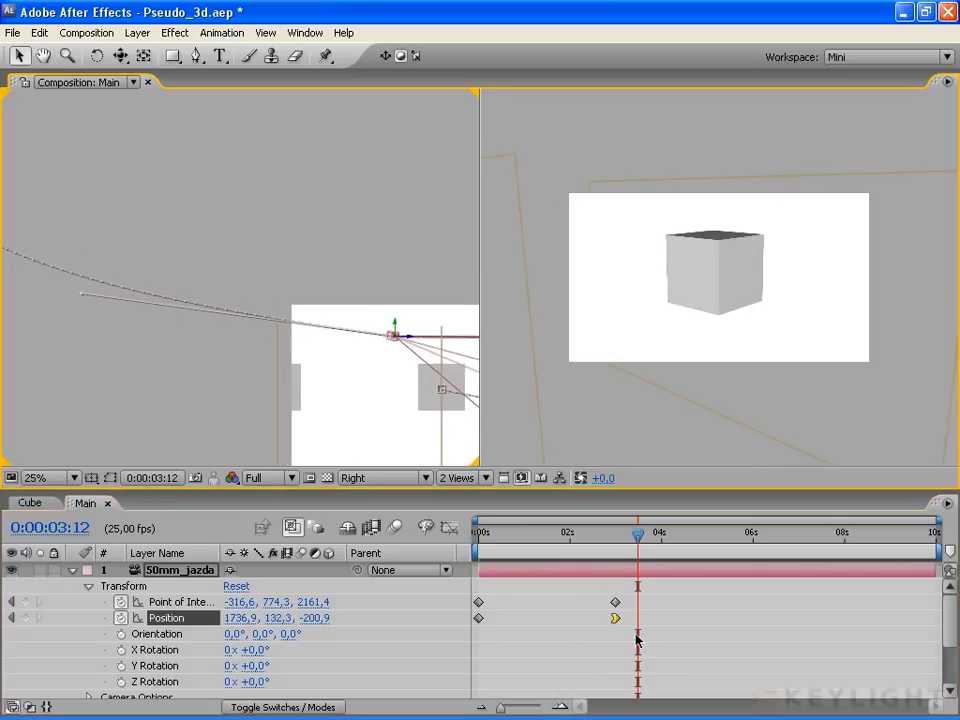
key(Home)
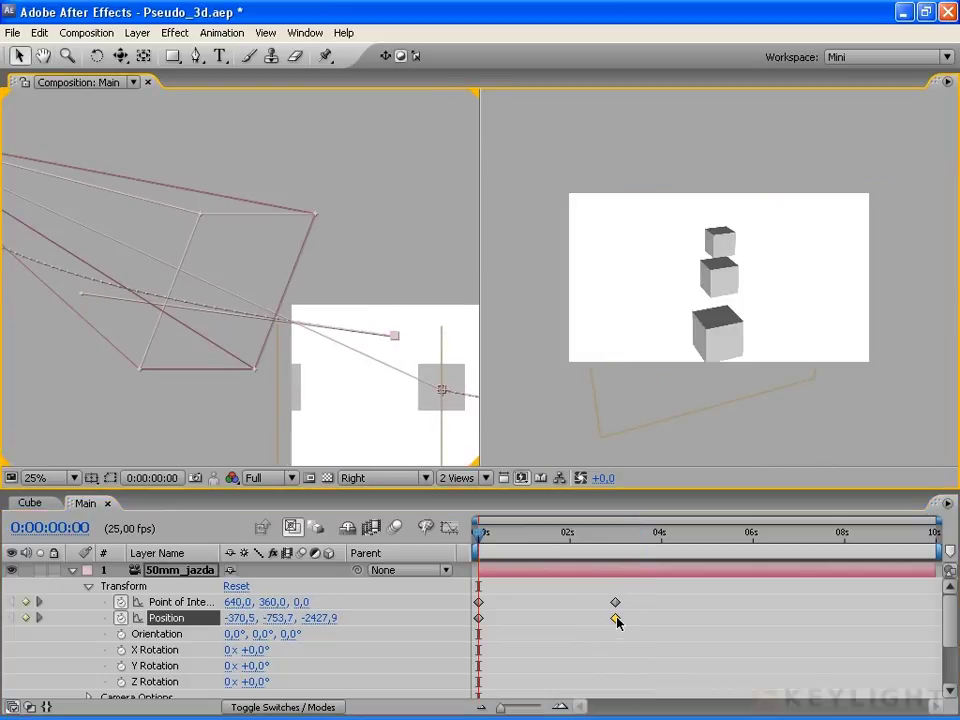
right_click(616, 620)
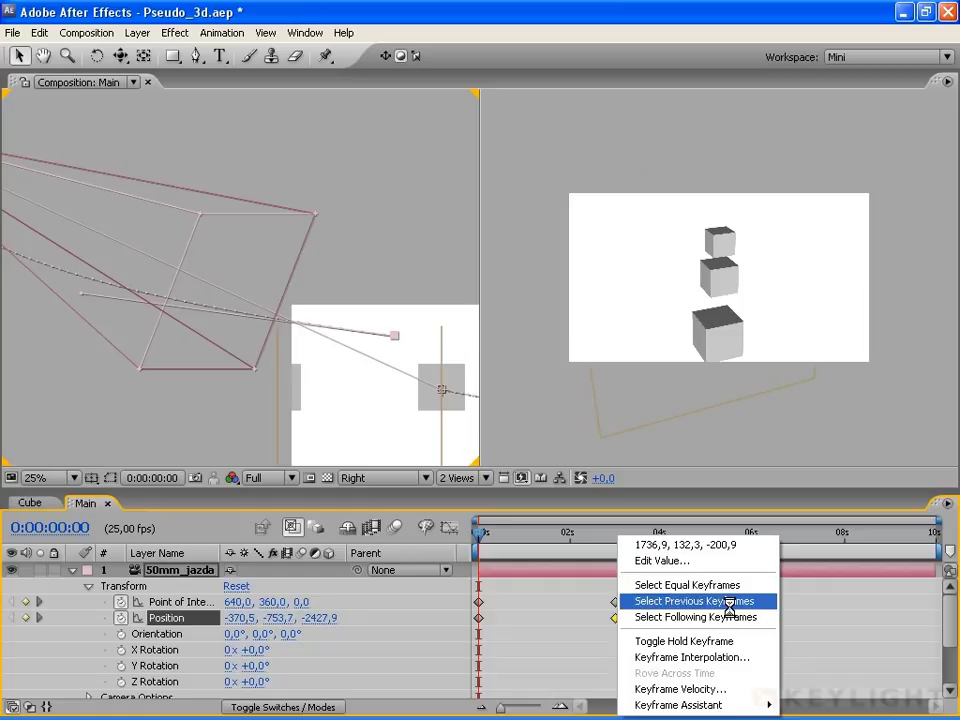
click(739, 688)
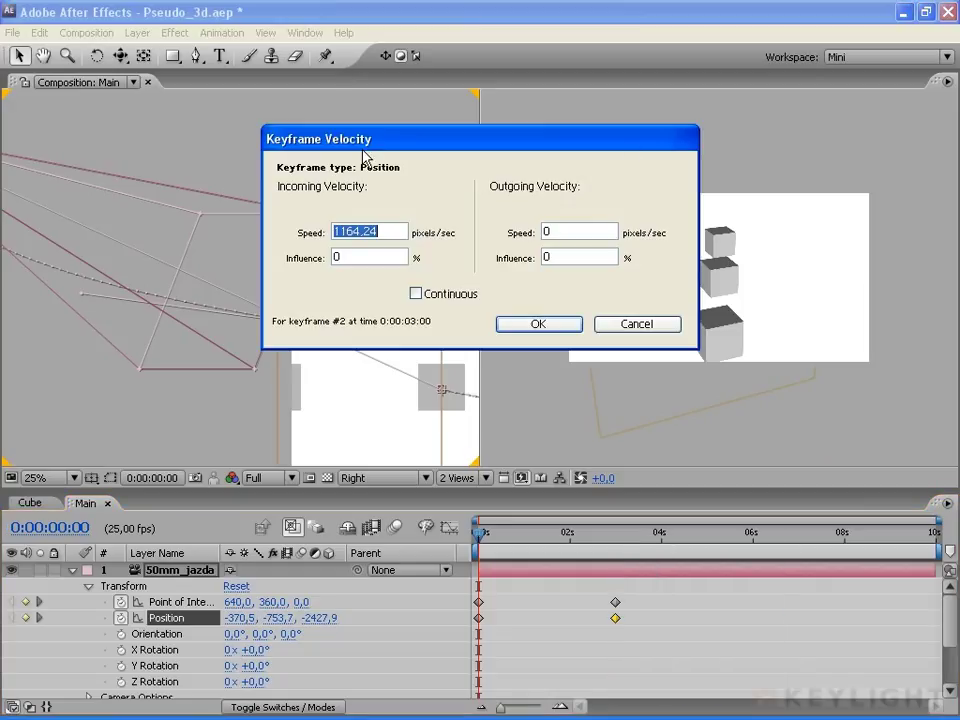
mouse_move(390, 139)
mouse_down()
mouse_move(439, 388)
mouse_move(448, 279)
mouse_move(394, 206)
mouse_up()
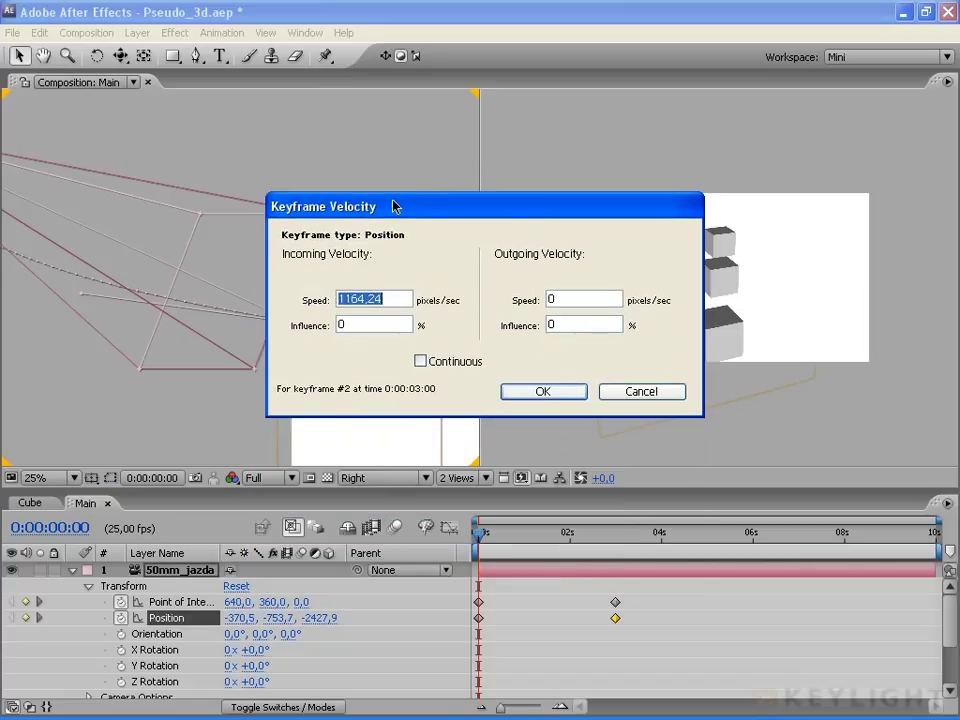
click(630, 392)
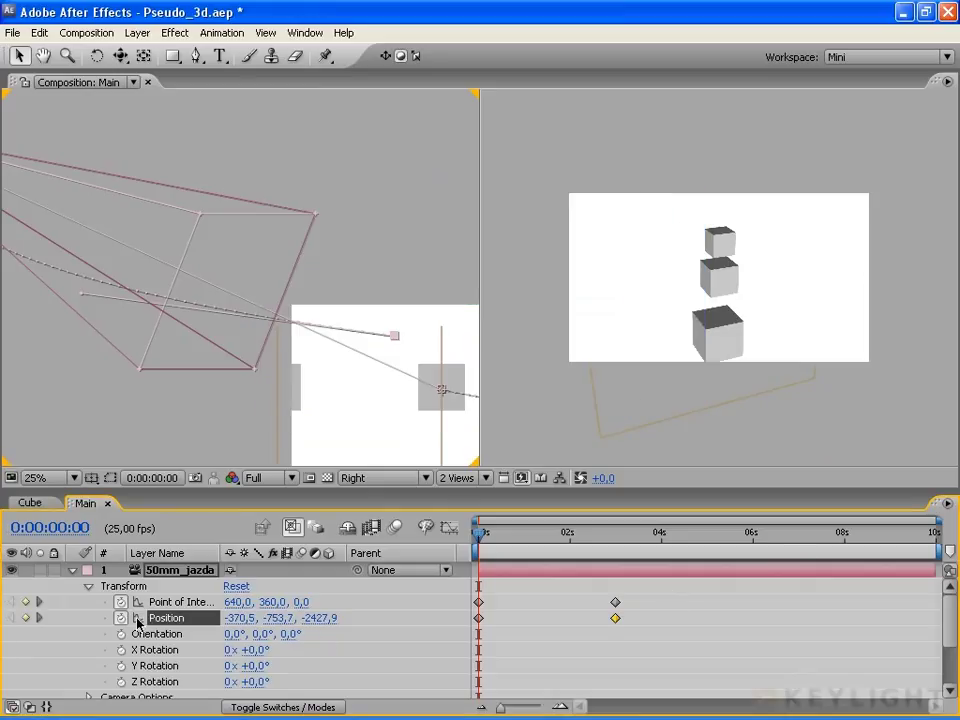
Show the Position speed graph, view through Active Camera, and ease the 3-second keyframe at 86.61% influence
click(450, 528)
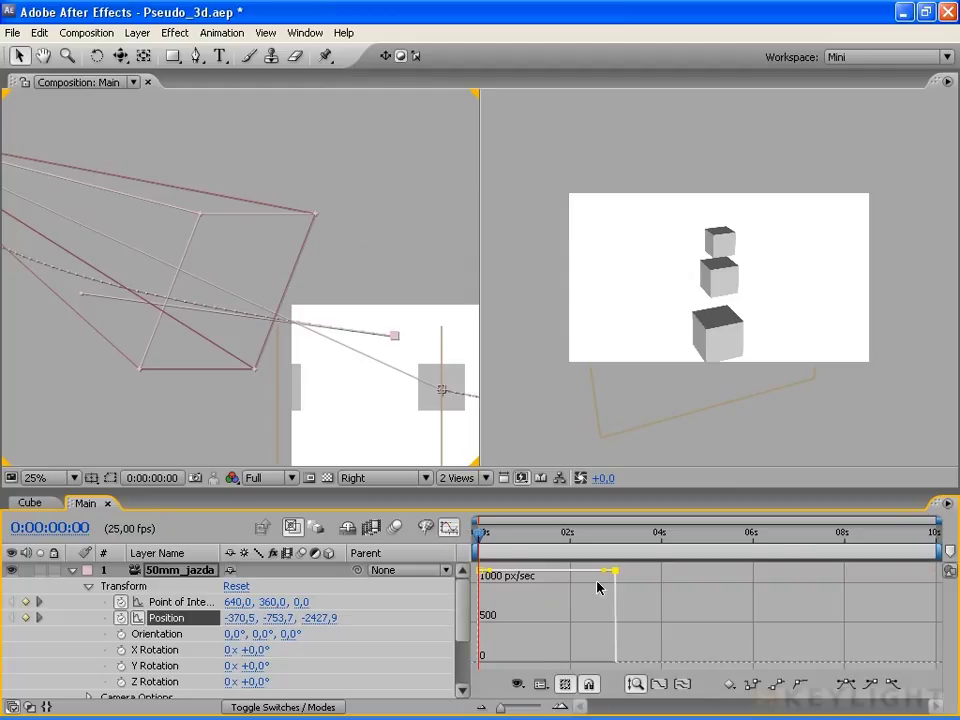
key(Escape)
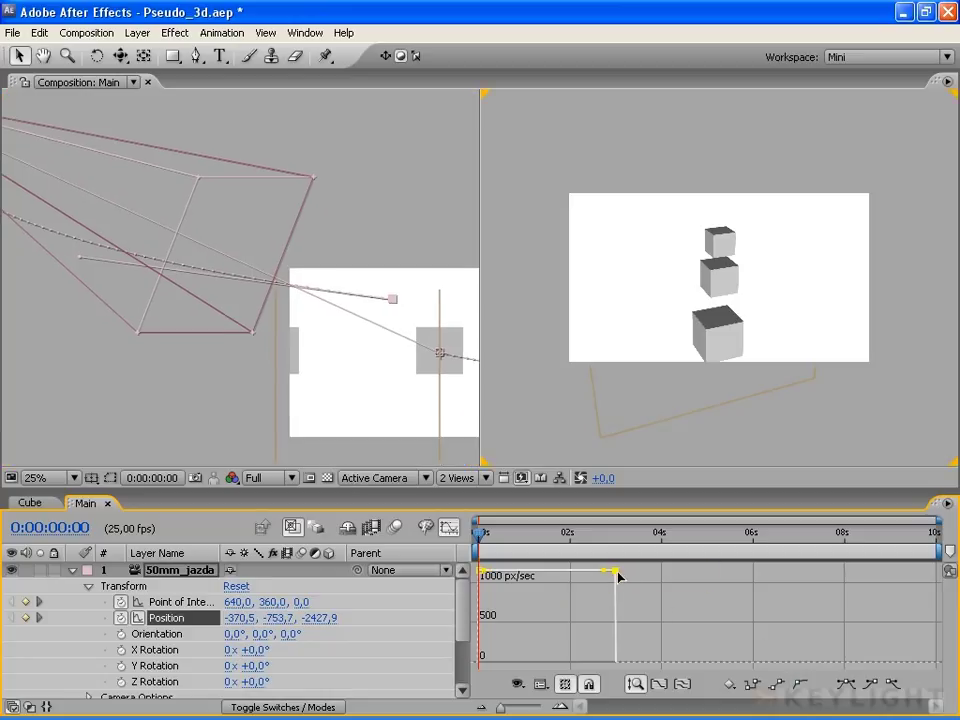
click(871, 684)
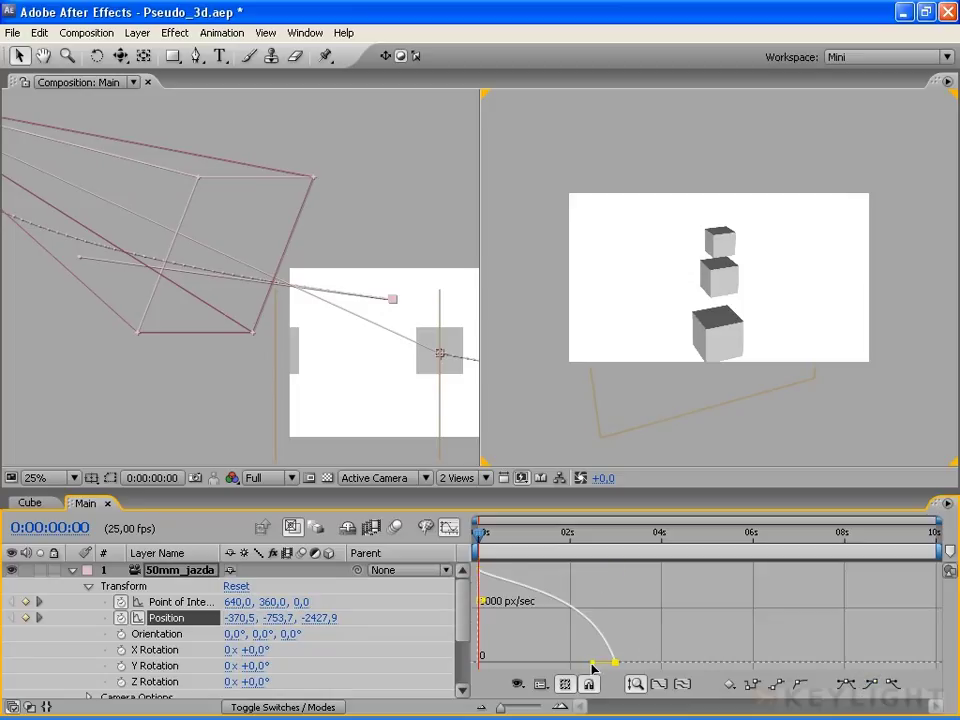
drag(593, 665, 558, 670)
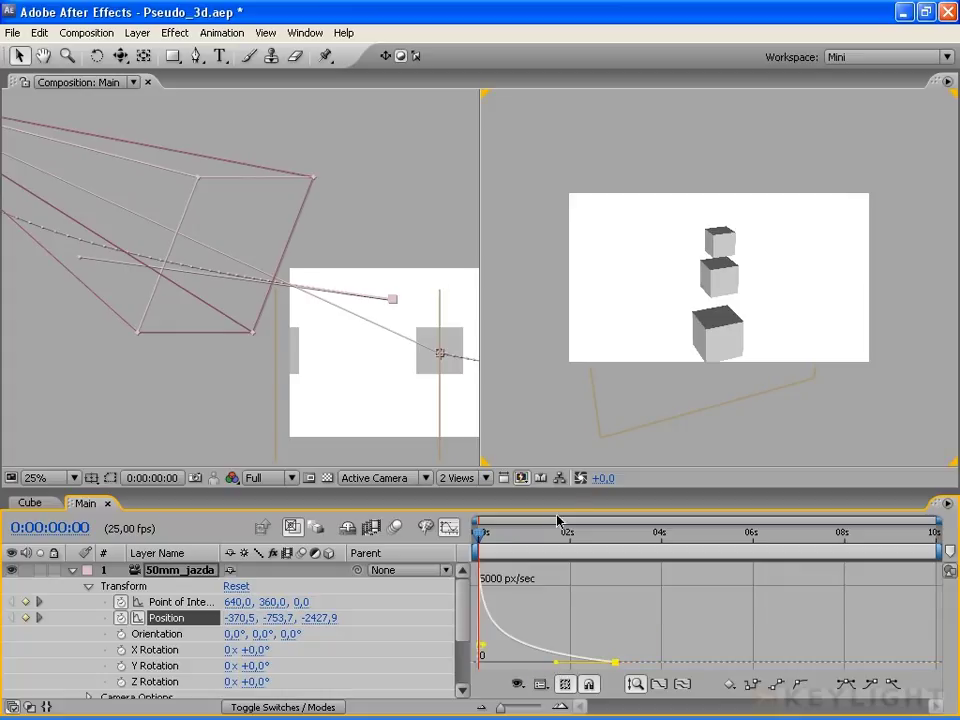
Set Fast Previews to OpenGL - Always On
click(522, 479)
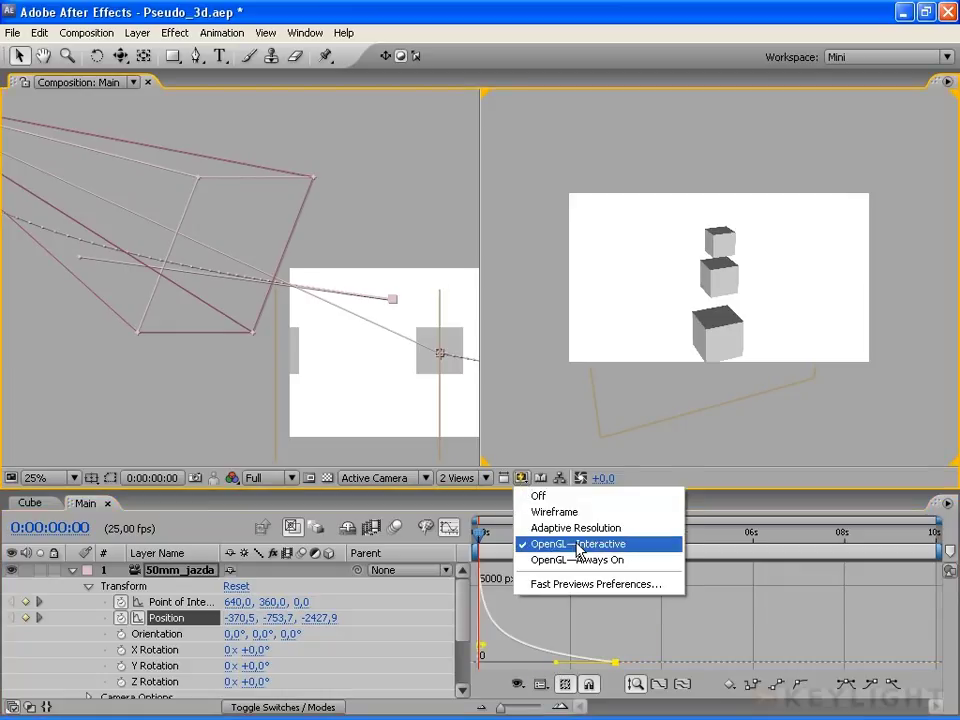
click(628, 86)
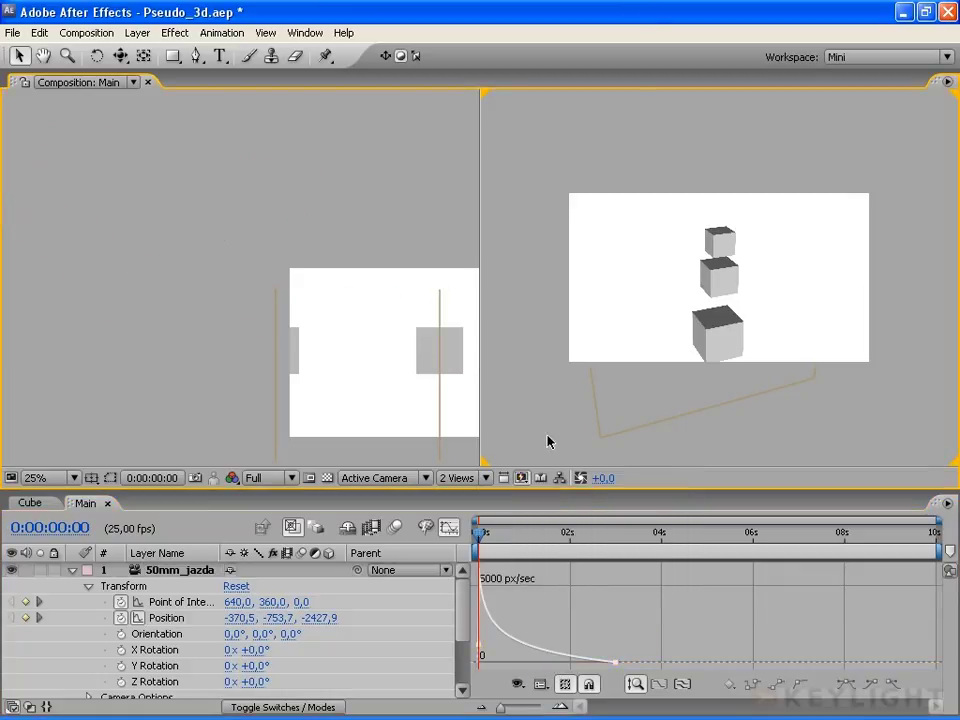
click(521, 478)
click(555, 560)
Preview the camera move and switch the right view to Custom View 1
key(space)
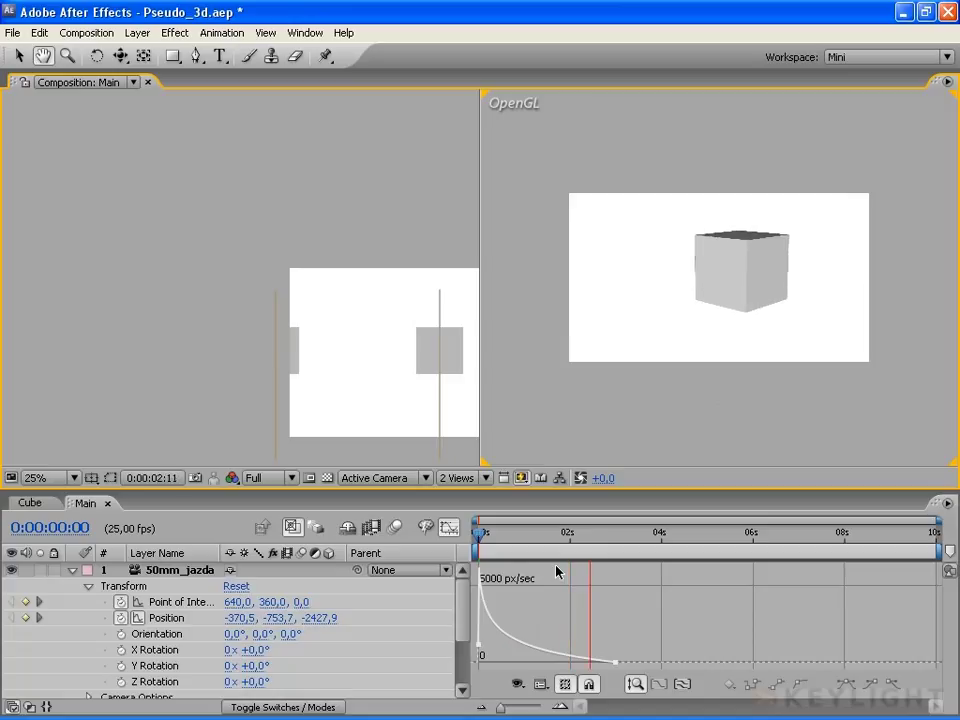
key(space)
key(F11)
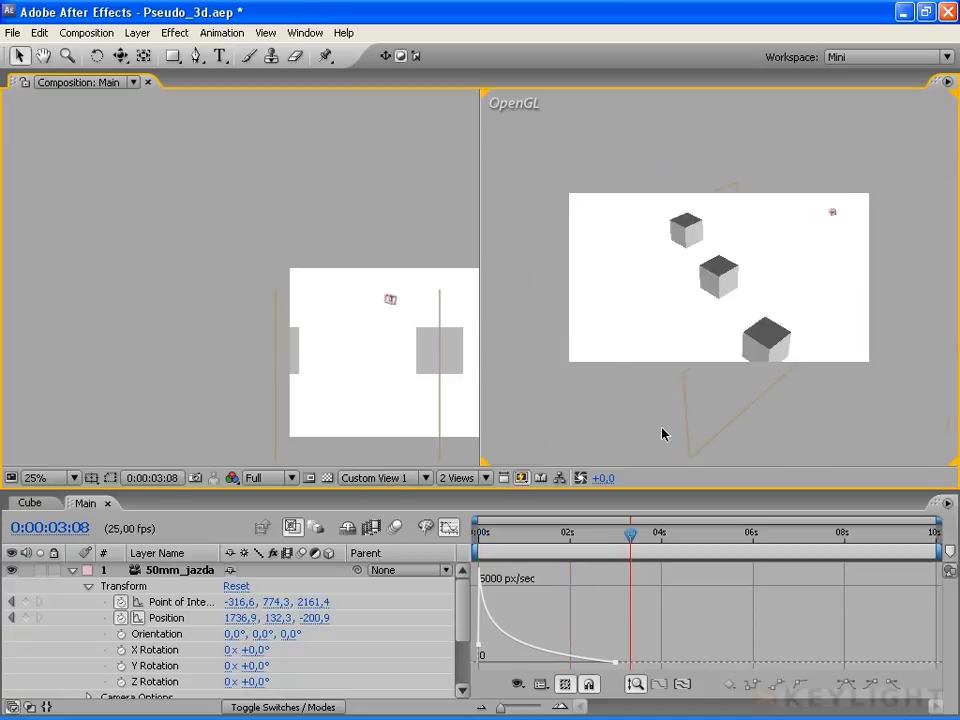